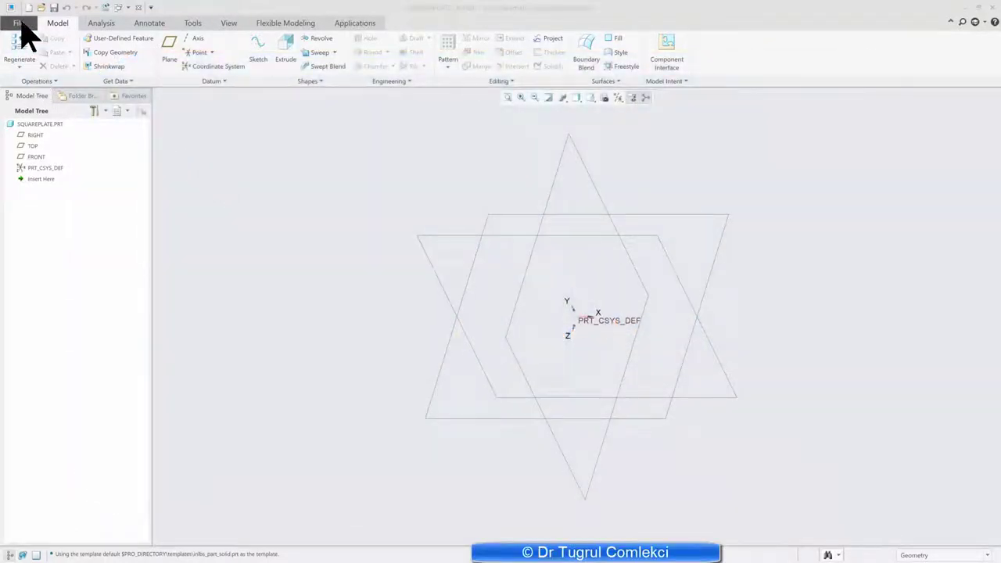
Switch the SQUAREPLATE part to millimeter Newton Second (mmNs) units, interpreting existing dimensions
{"action": "left_click", "coordinate": [19, 24]}
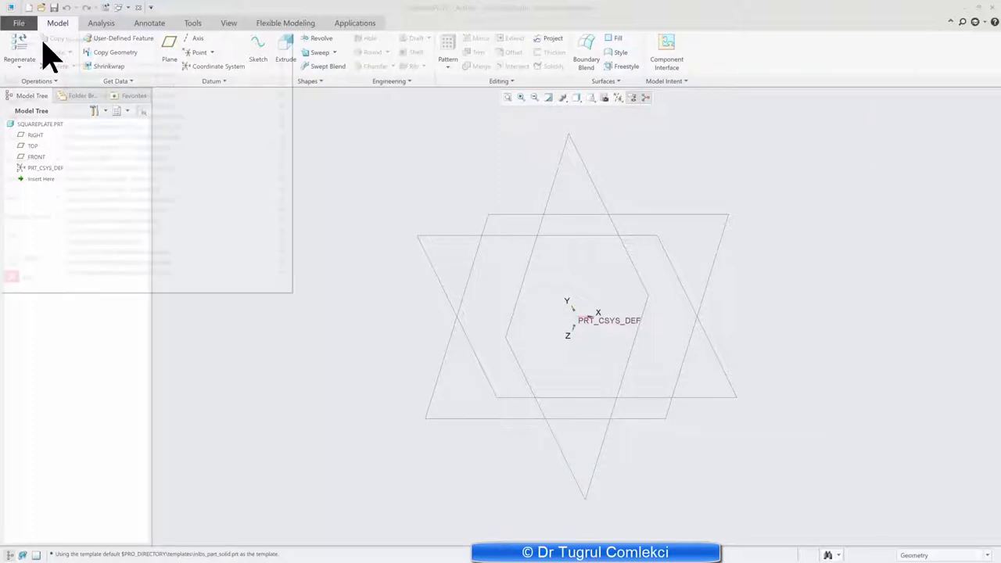
{"action": "mouse_move", "coordinate": [33, 188]}
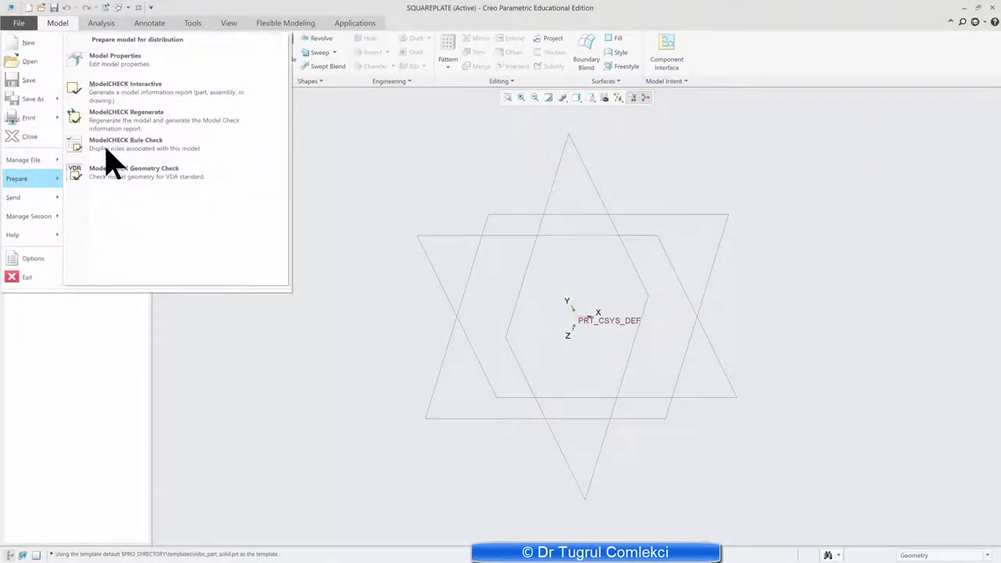
{"action": "left_click", "coordinate": [138, 69]}
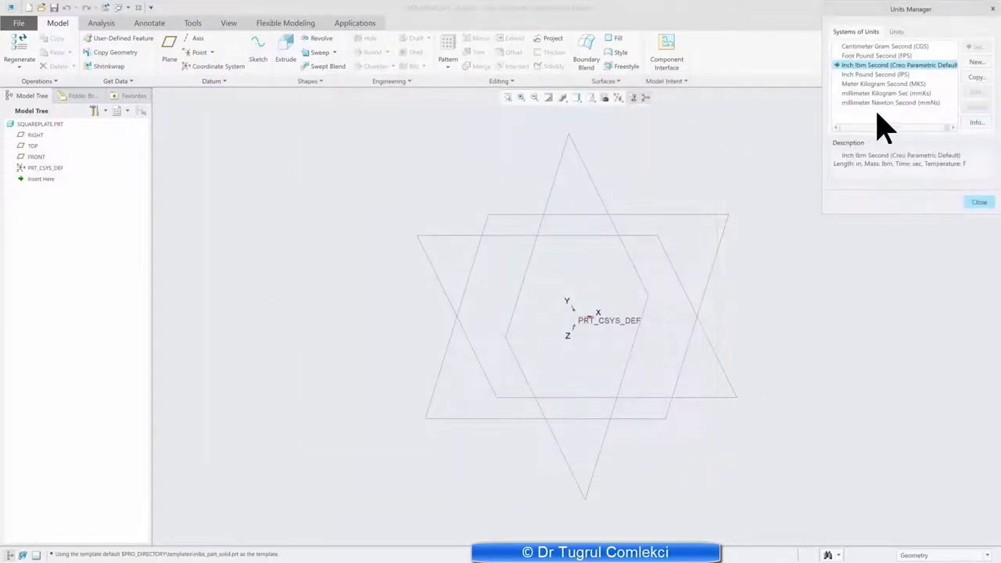
{"action": "left_click", "coordinate": [890, 102]}
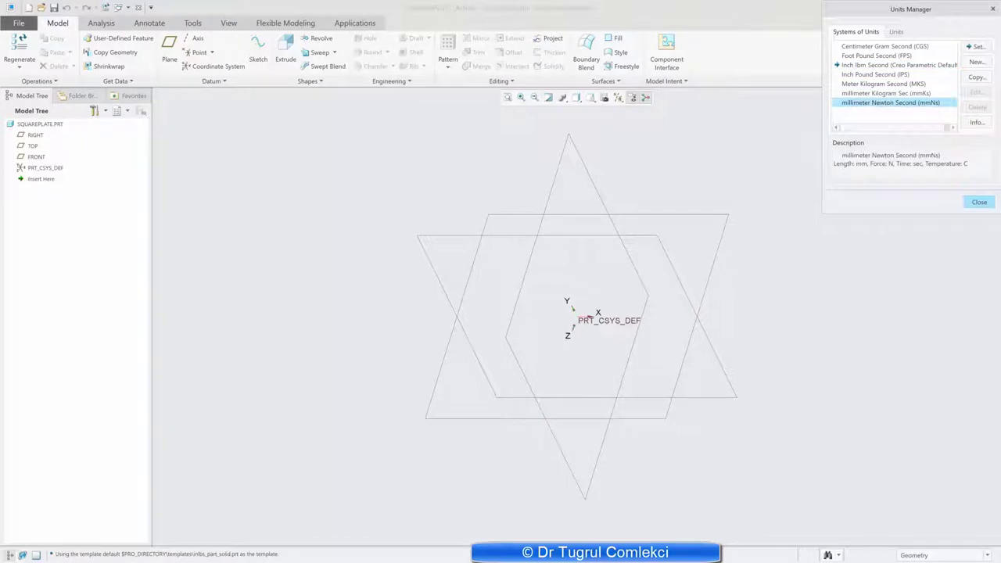
{"action": "left_click", "coordinate": [977, 47]}
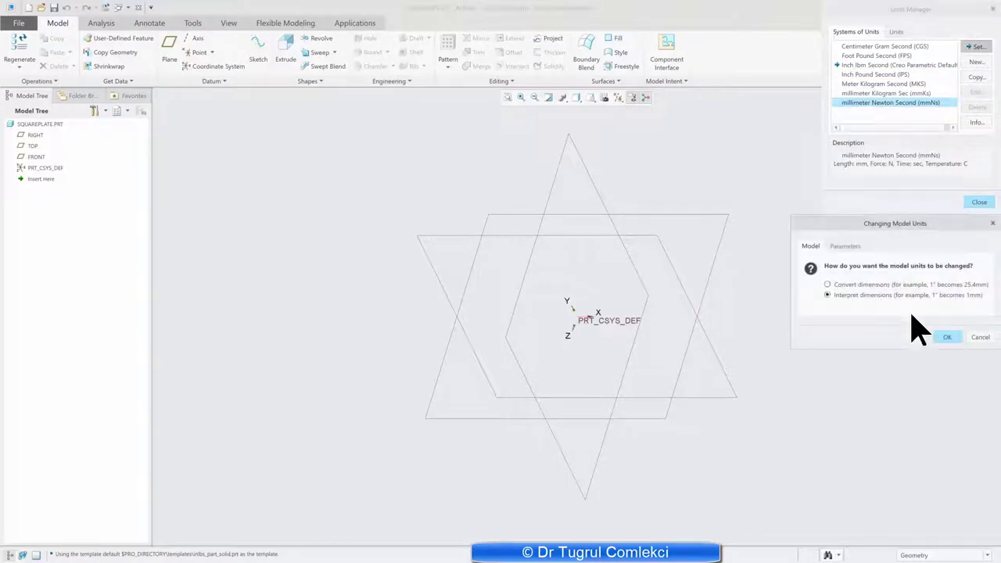
{"action": "left_click", "coordinate": [946, 337]}
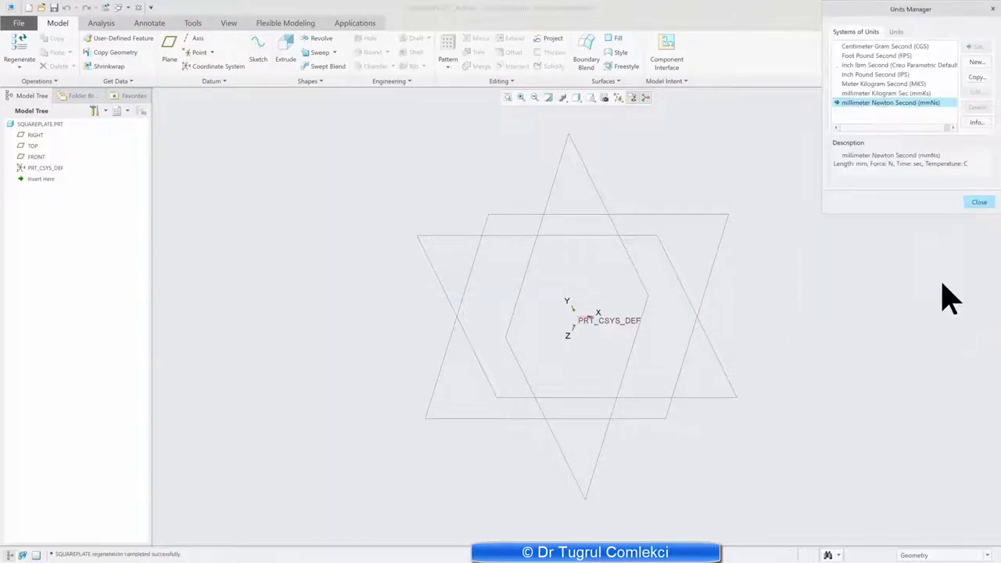
{"action": "left_click", "coordinate": [980, 202]}
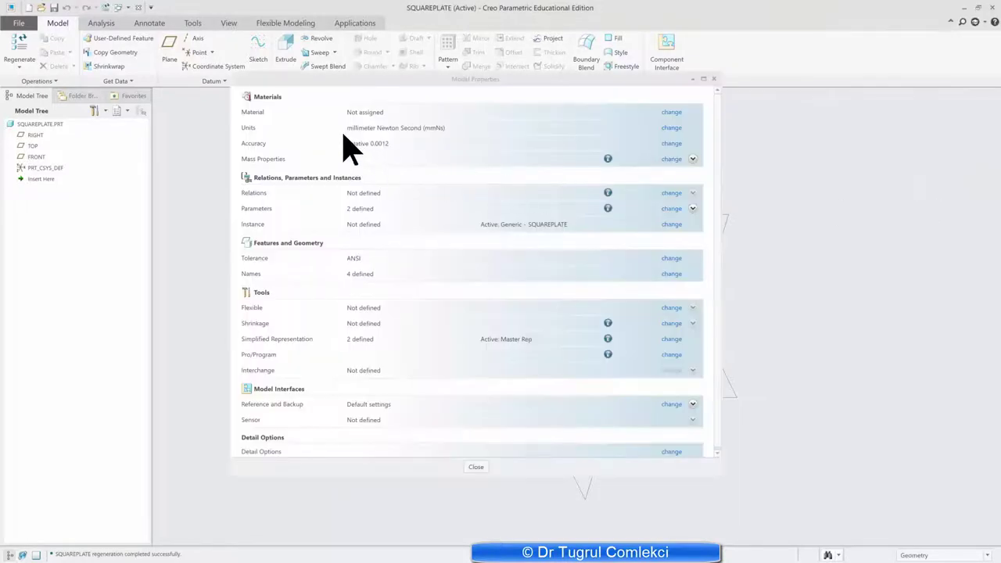
Assign Steel_low_carbon from the Granta Ferrous_metals library as the part's material
{"action": "left_click", "coordinate": [671, 112]}
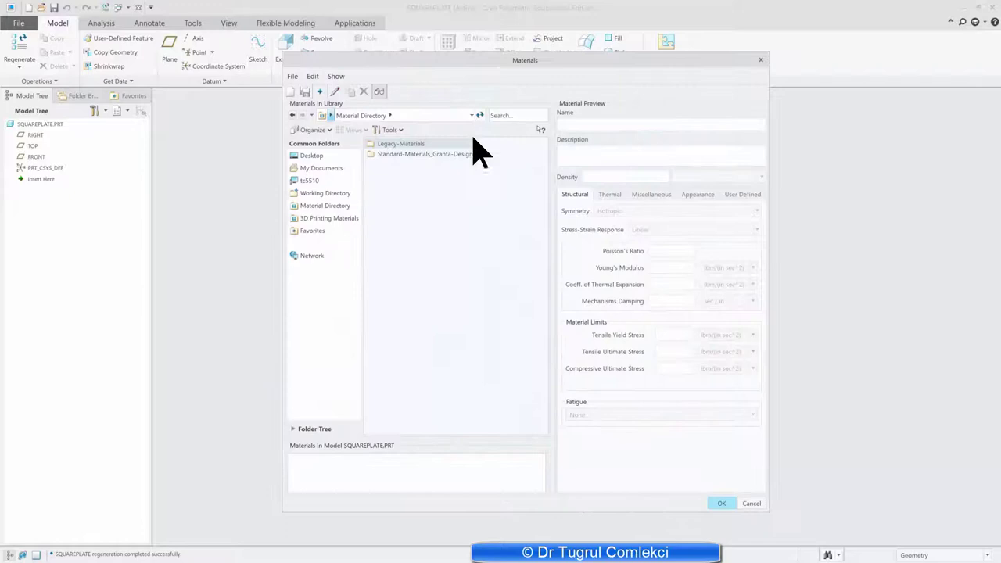
{"action": "double_click", "coordinate": [422, 154]}
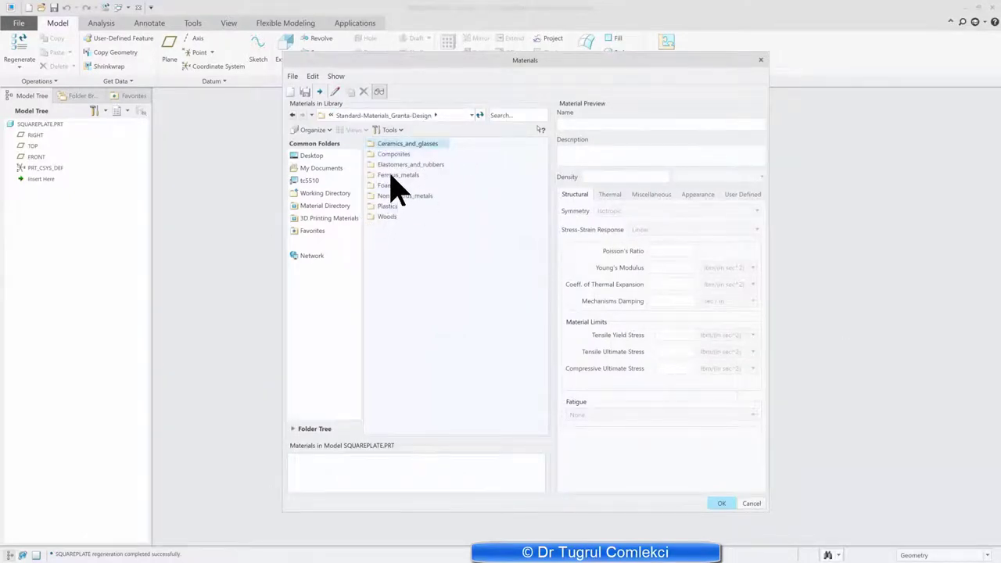
{"action": "double_click", "coordinate": [395, 176]}
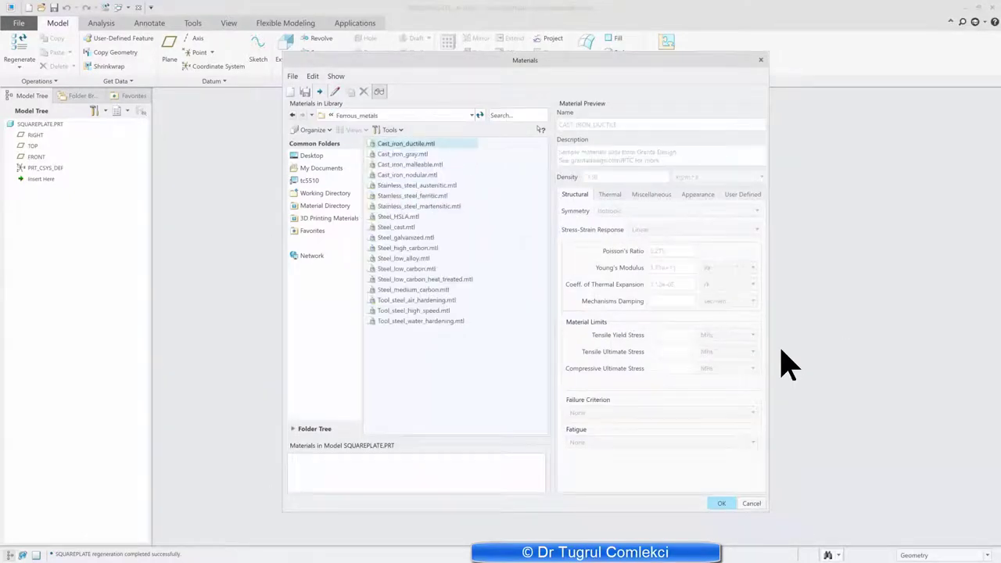
{"action": "double_click", "coordinate": [408, 270]}
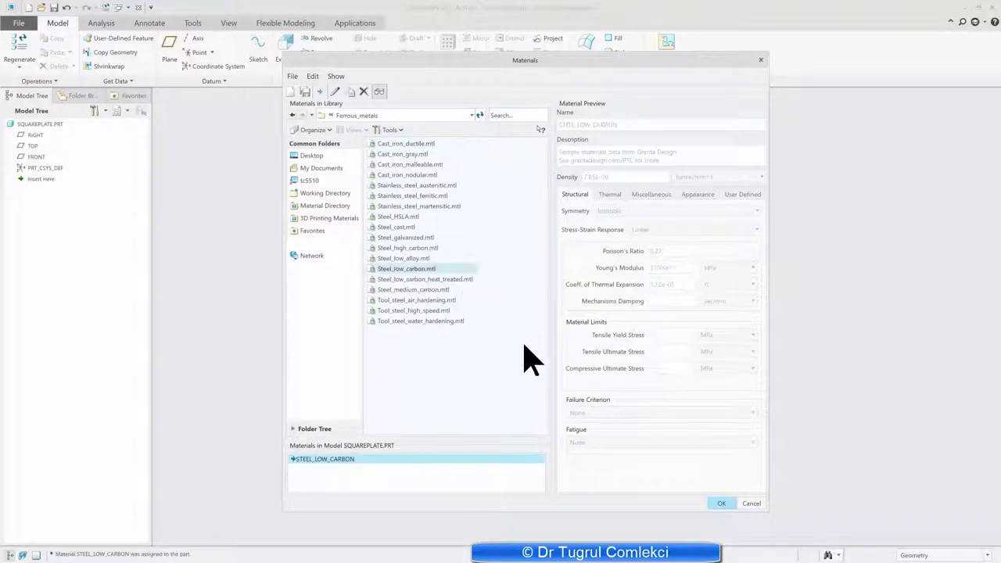
{"action": "left_click", "coordinate": [725, 504]}
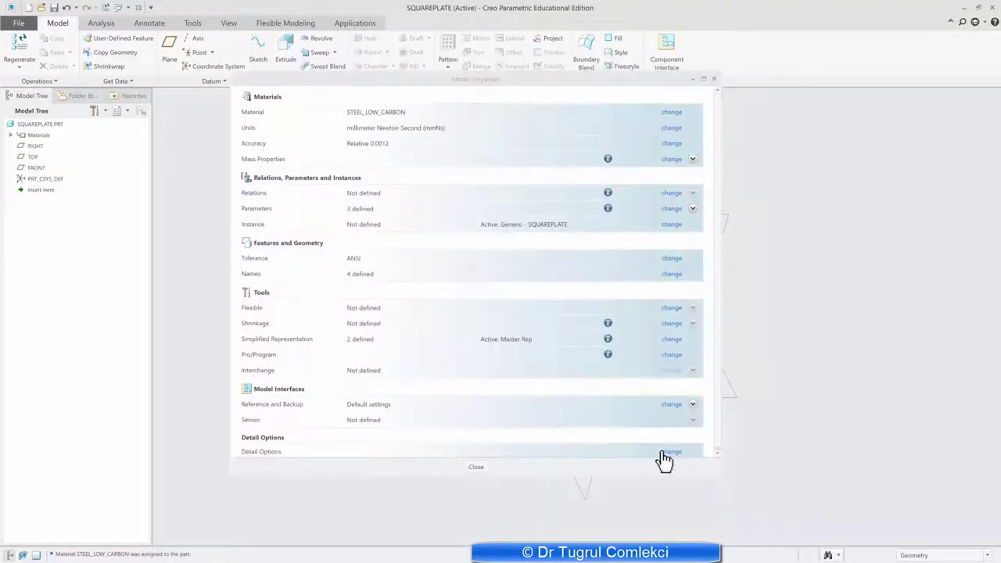
Start a sketch on the TOP datum plane and draw a rectangle
{"action": "left_click", "coordinate": [475, 467]}
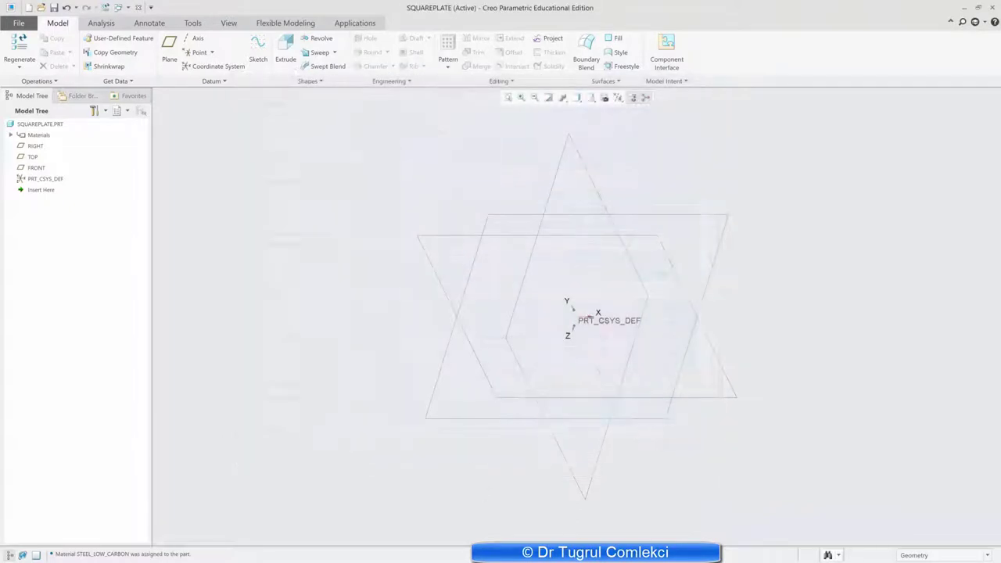
{"action": "left_click", "coordinate": [670, 215]}
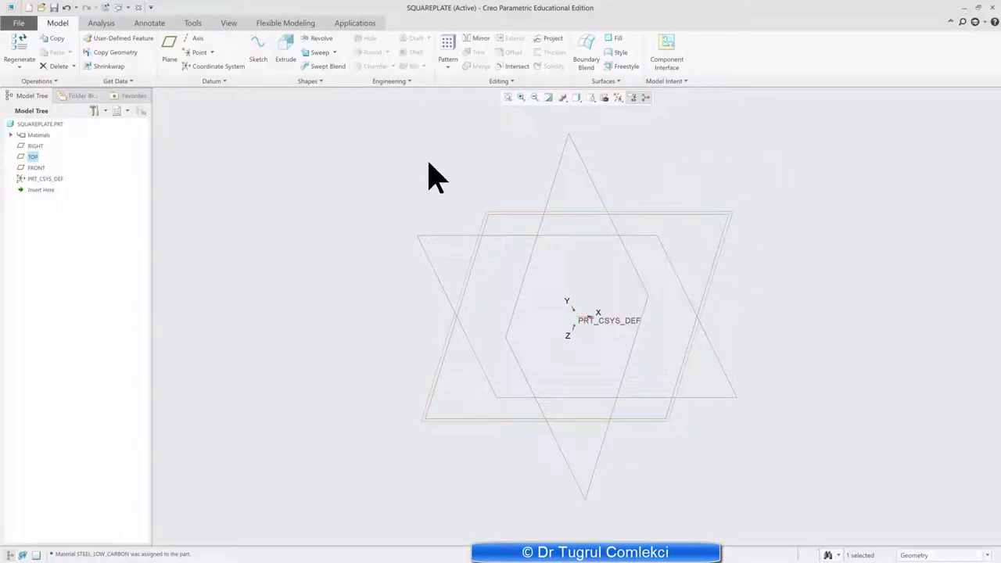
{"action": "left_click", "coordinate": [260, 63]}
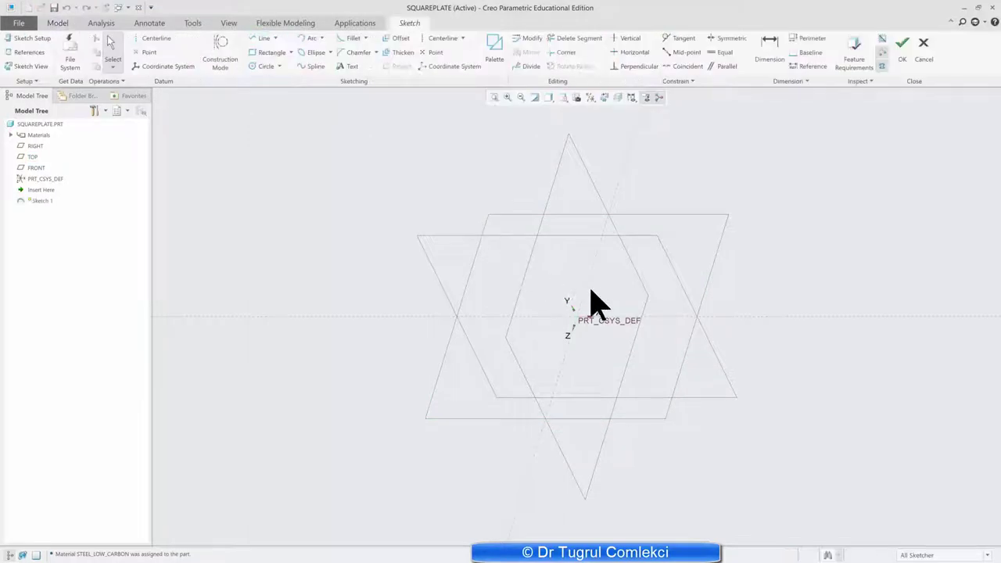
{"action": "left_click", "coordinate": [270, 51]}
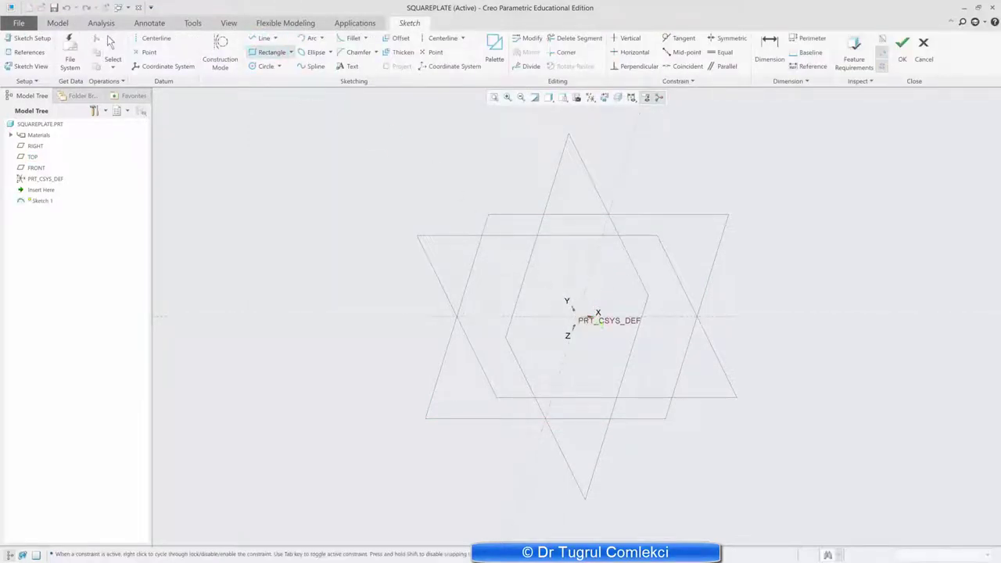
{"action": "left_click", "coordinate": [648, 275]}
{"action": "middle_click", "coordinate": [648, 276]}
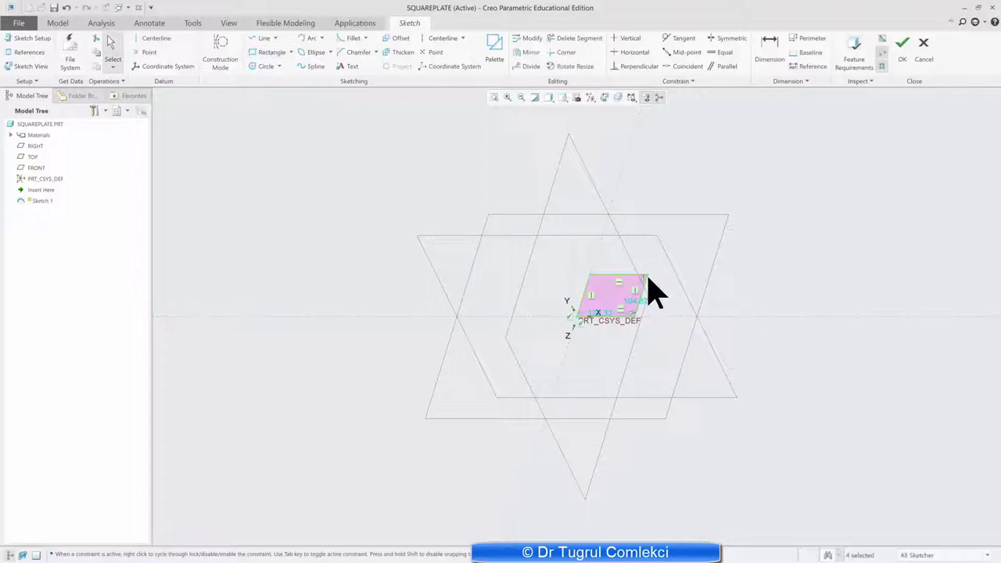
Set both rectangle sides to 1000 to make a square, and finish Sketch 1
{"action": "left_click", "coordinate": [636, 302]}
{"action": "type", "text": "1000"}
{"action": "key", "text": "Return"}
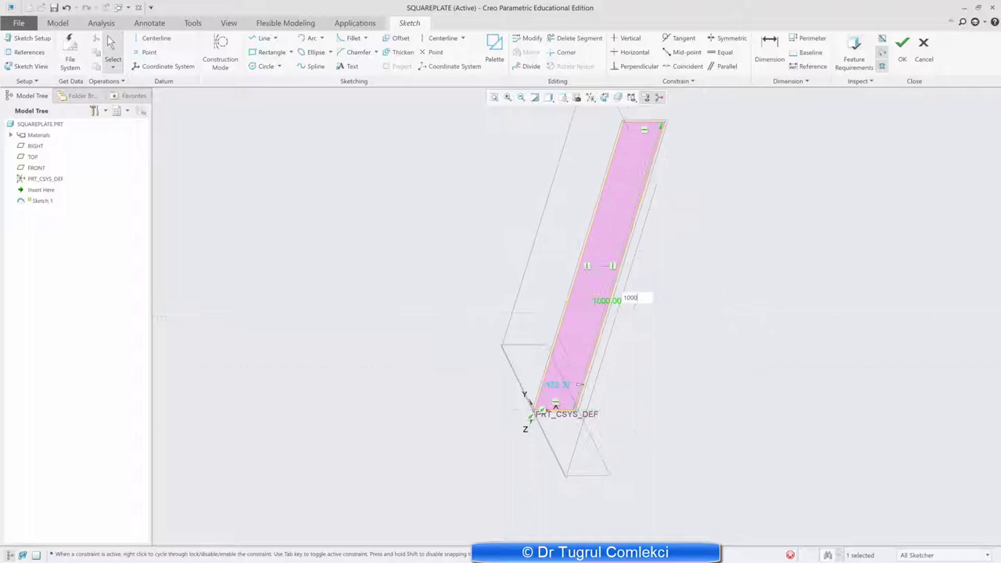
{"action": "double_click", "coordinate": [540, 420]}
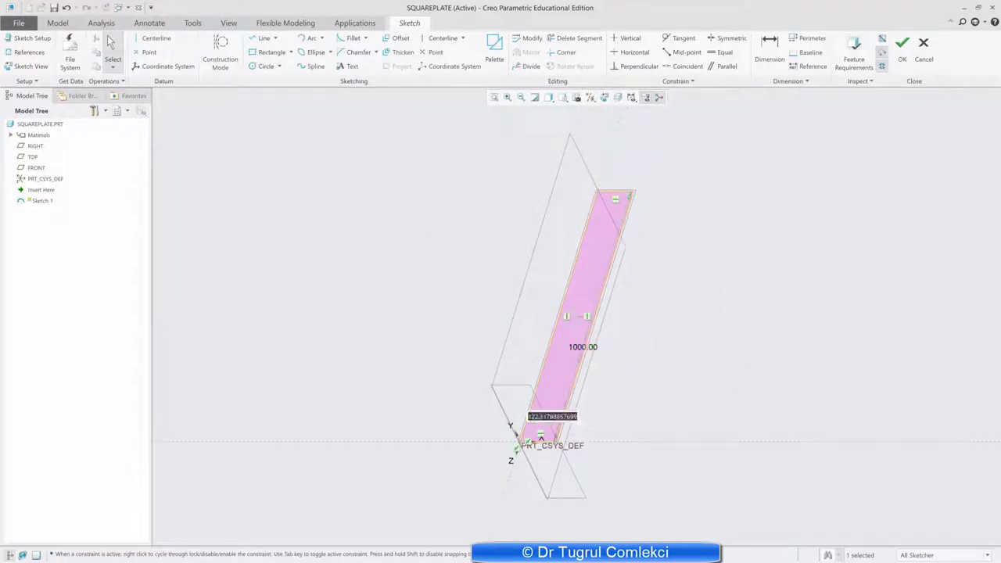
{"action": "type", "text": "1000"}
{"action": "key", "text": "Return"}
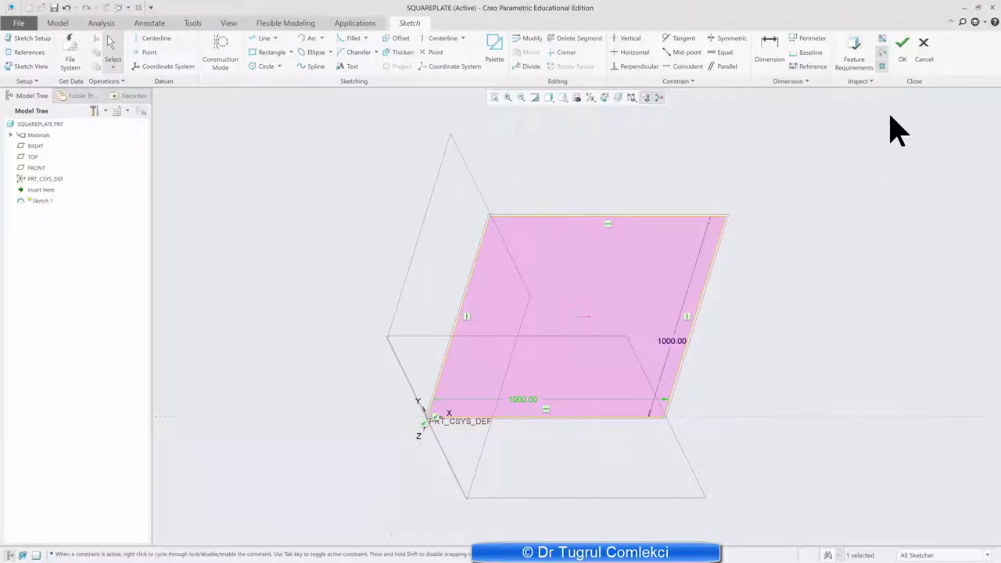
{"action": "left_click", "coordinate": [903, 44]}
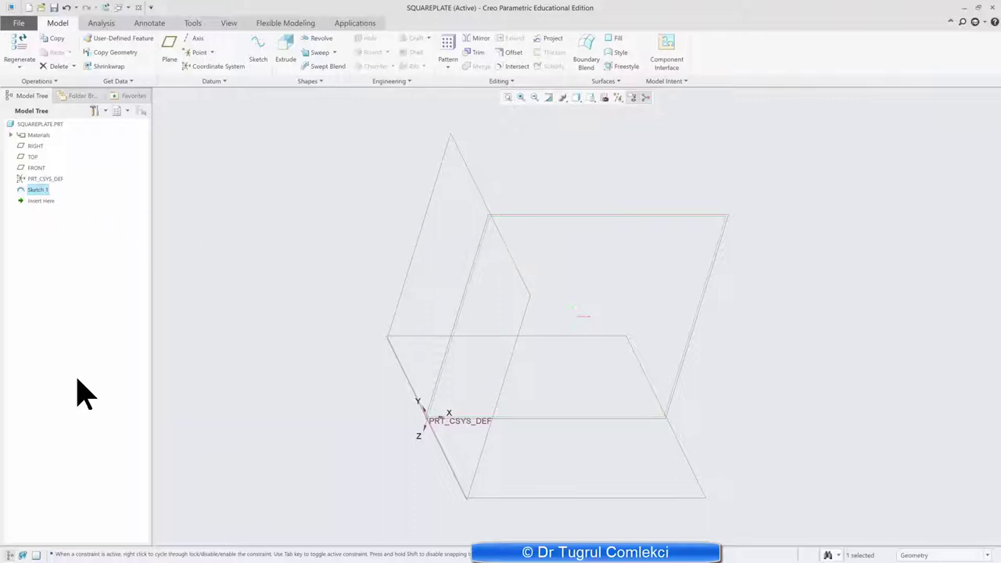
Create a Fill surface from Sketch 1 and launch Creo Simulate
{"action": "left_click", "coordinate": [618, 41]}
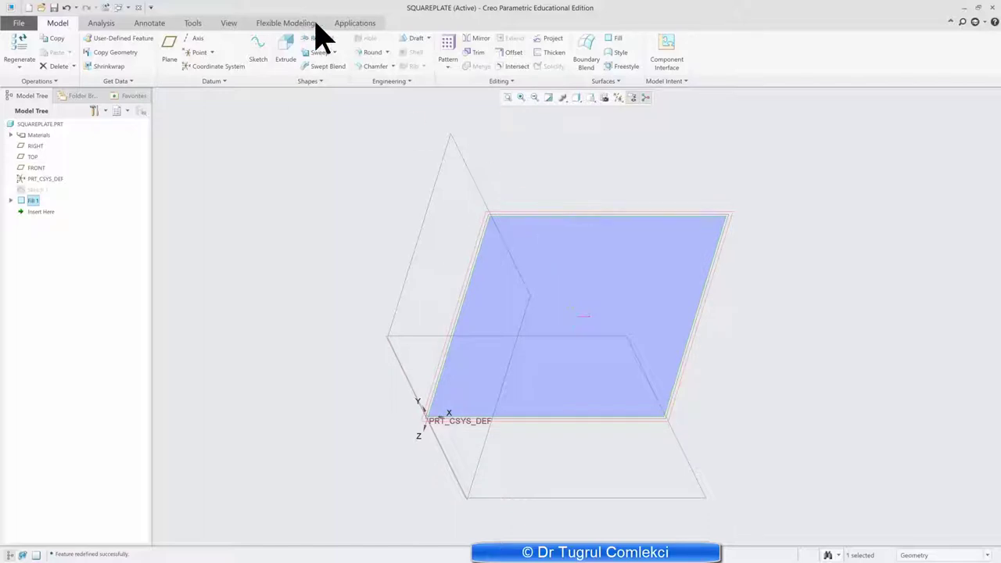
{"action": "left_click", "coordinate": [355, 23]}
{"action": "left_click", "coordinate": [69, 45]}
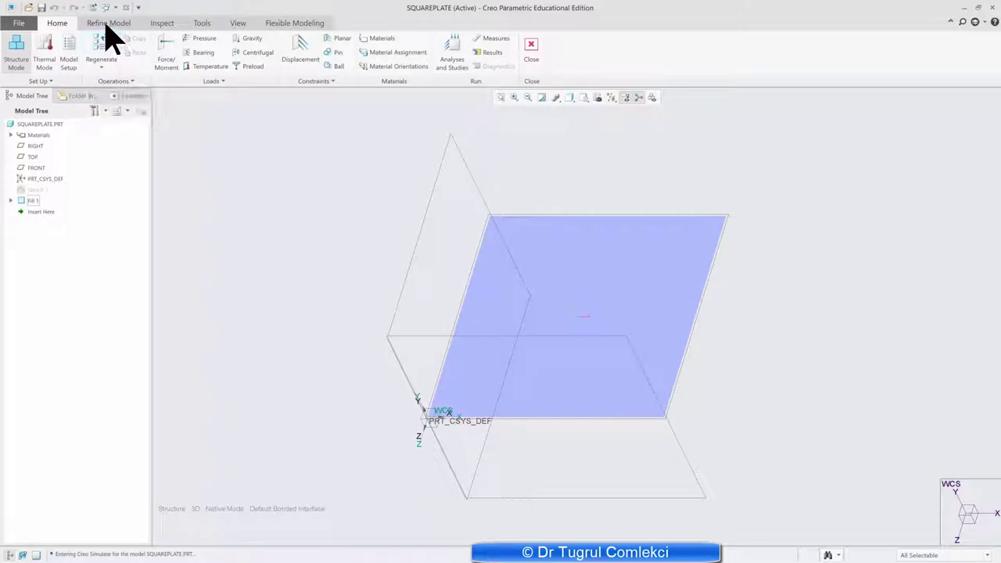
Define Shell1 on the plate surface with 6 mm thickness and STEEL_LOW_CARBON material
{"action": "left_click", "coordinate": [107, 23]}
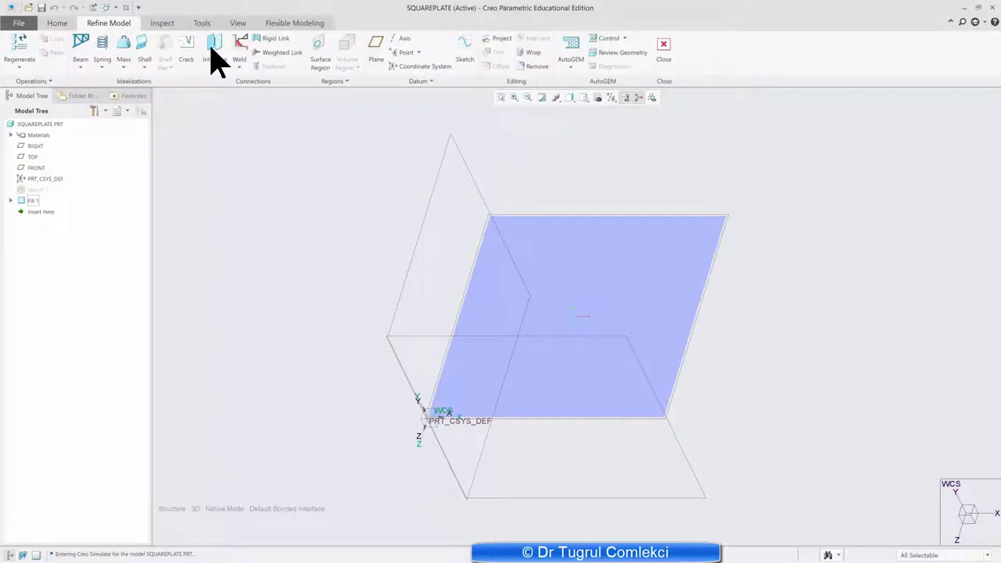
{"action": "left_click", "coordinate": [144, 68]}
{"action": "left_click", "coordinate": [121, 80]}
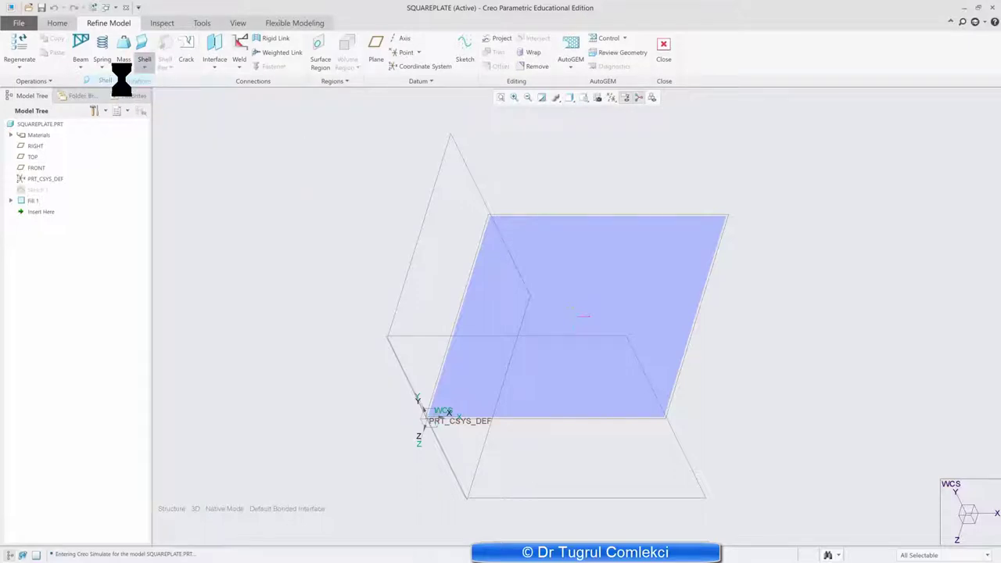
{"action": "left_click", "coordinate": [565, 297]}
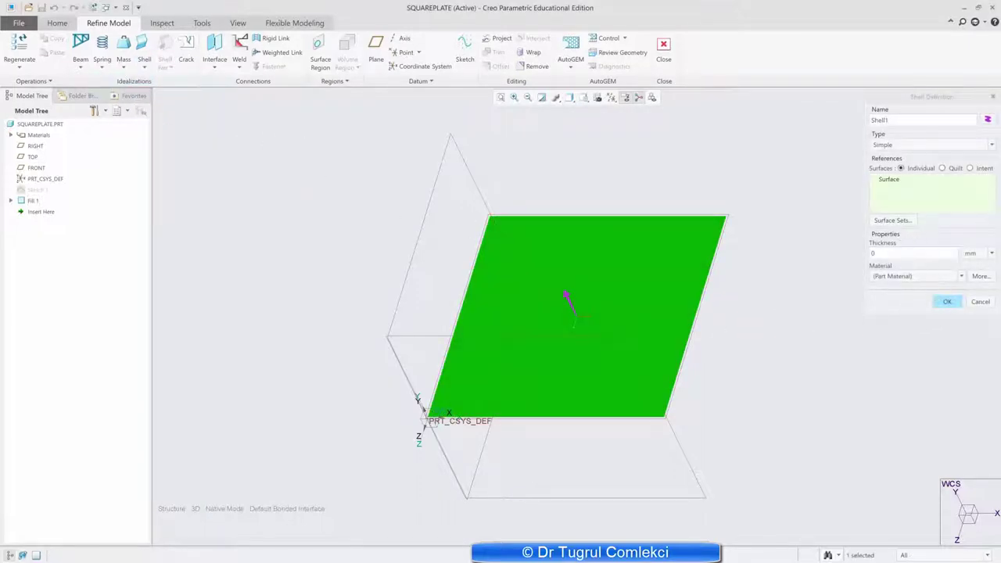
{"action": "left_click", "coordinate": [874, 253]}
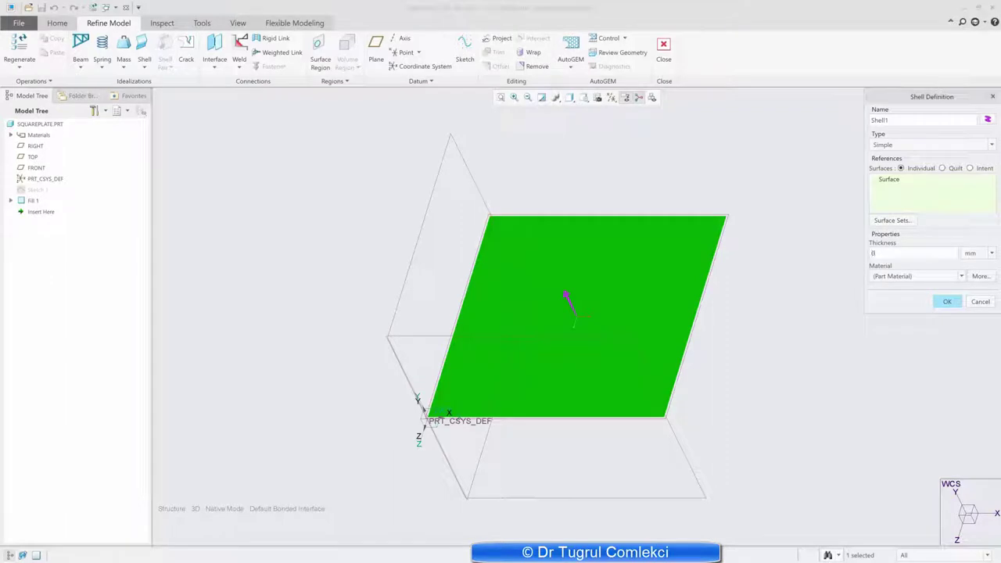
{"action": "key", "text": "BackSpace"}
{"action": "type", "text": "6"}
{"action": "left_click", "coordinate": [911, 277]}
{"action": "left_click", "coordinate": [904, 297]}
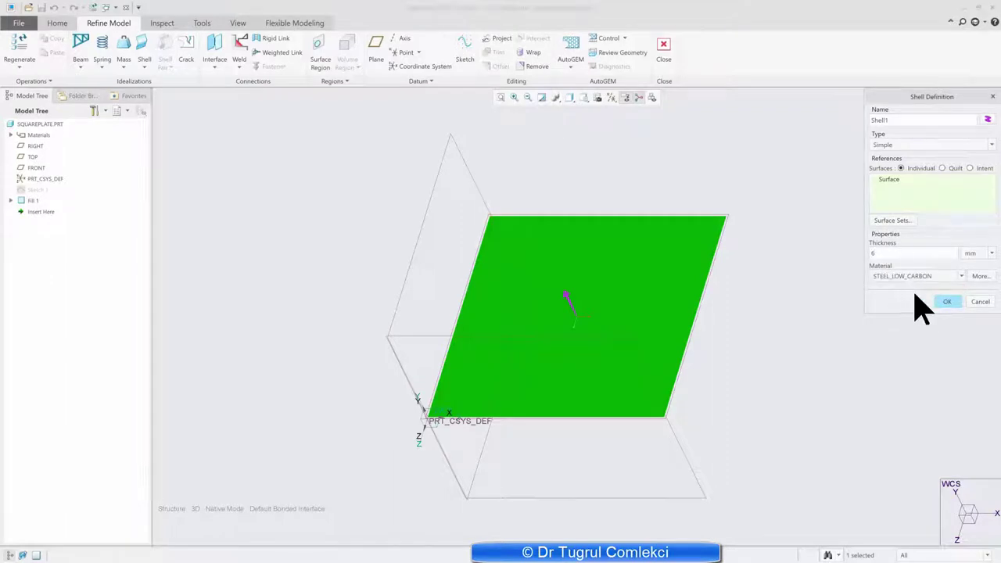
{"action": "left_click", "coordinate": [946, 303]}
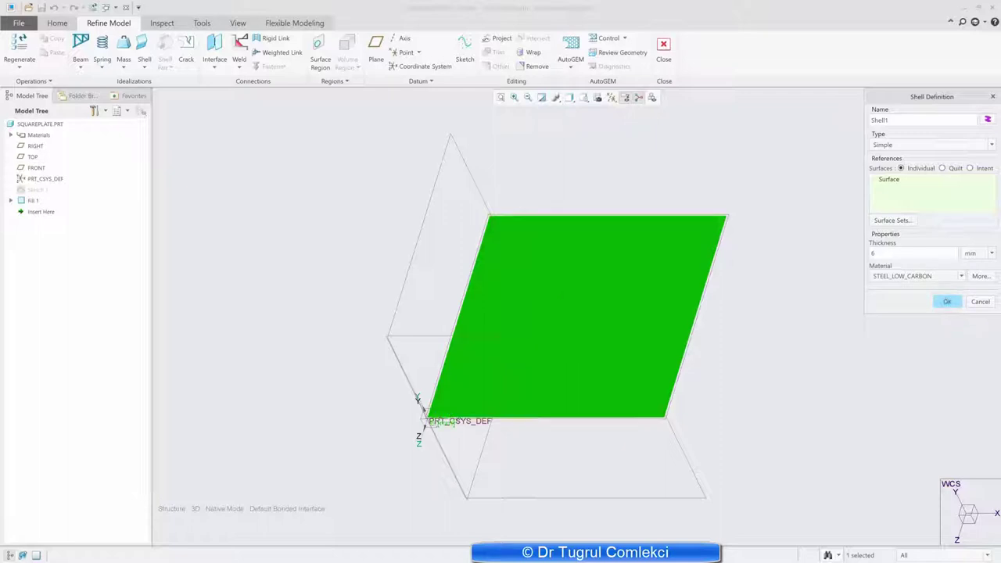
{"action": "middle_click_drag", "start_coordinate": [711, 310], "coordinate": [637, 287]}
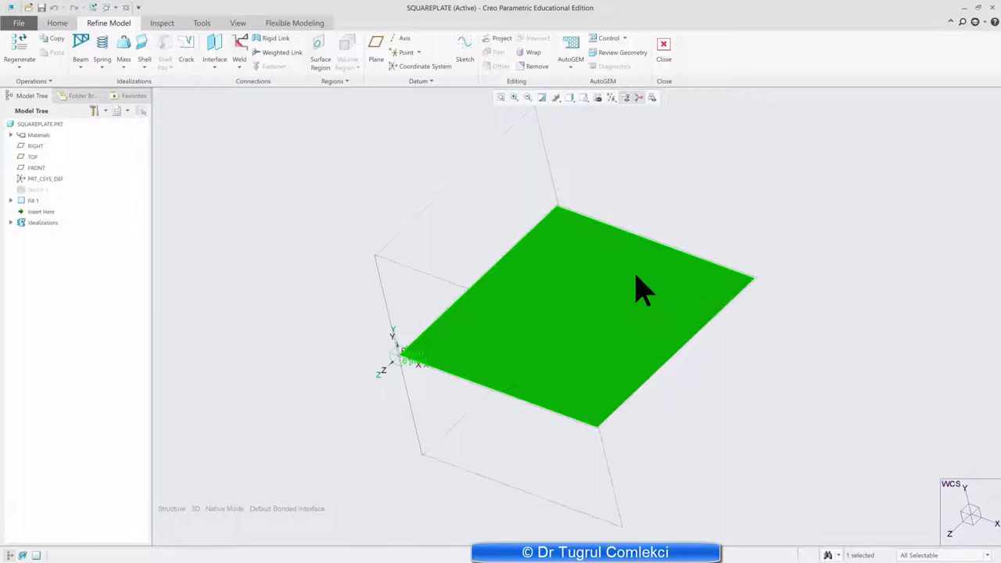
Add AutoGEMControl1 with a 200 mm maximum element size on the plate surface
{"action": "left_click", "coordinate": [604, 39]}
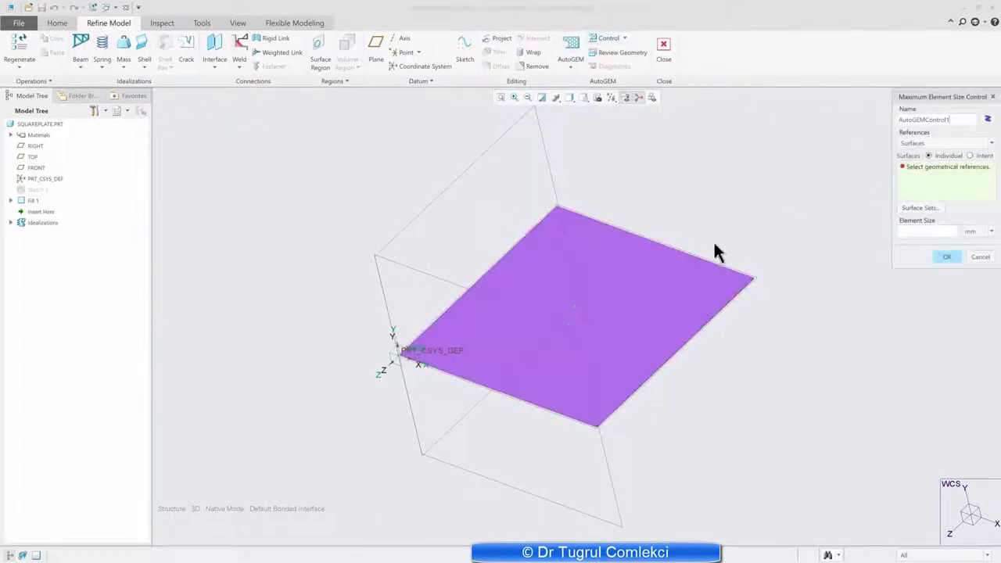
{"action": "left_click", "coordinate": [731, 276]}
{"action": "left_click", "coordinate": [912, 231]}
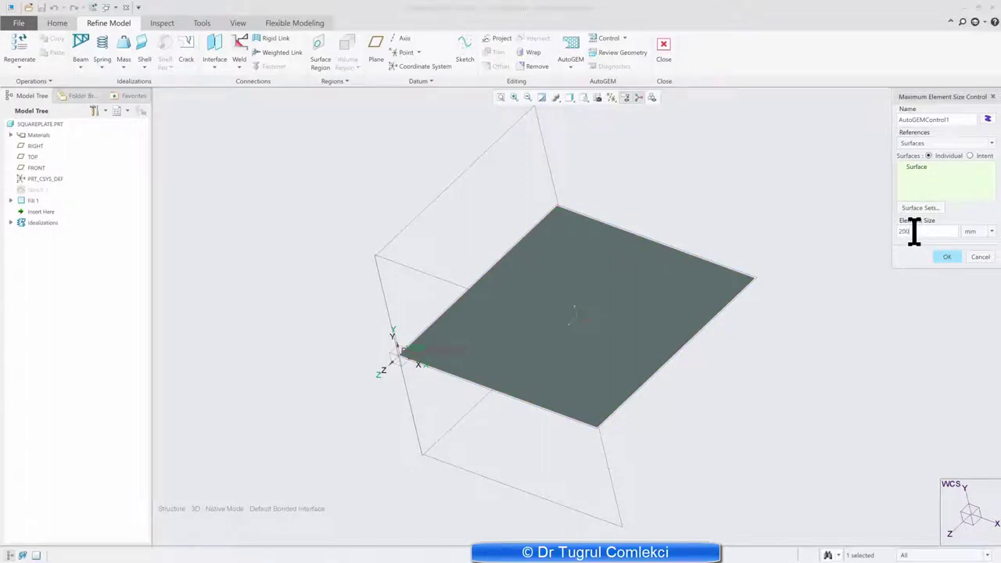
{"action": "left_click", "coordinate": [948, 258]}
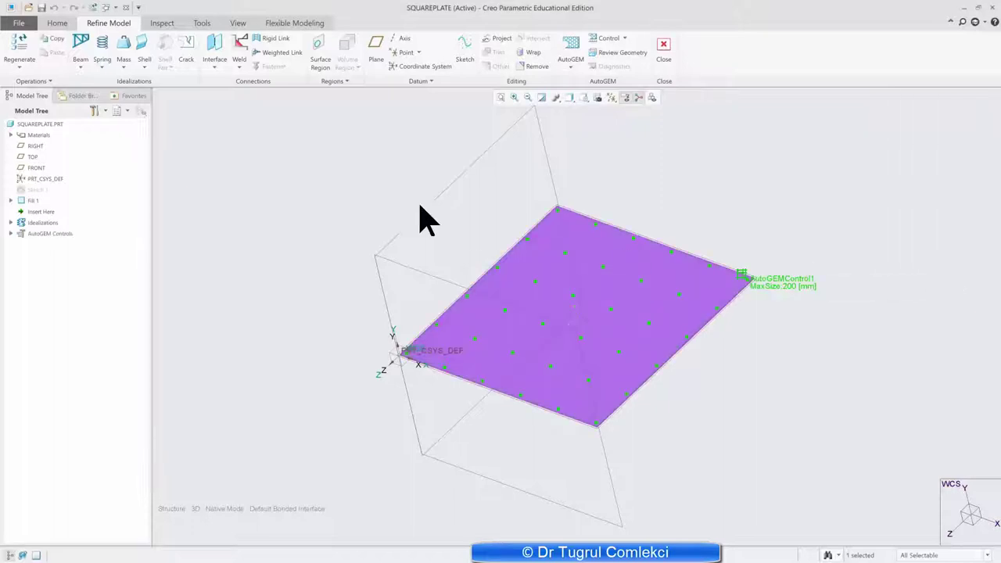
Generate the AutoGEM mesh of 46 elements and 55 nodes, and save it
{"action": "left_click", "coordinate": [569, 47]}
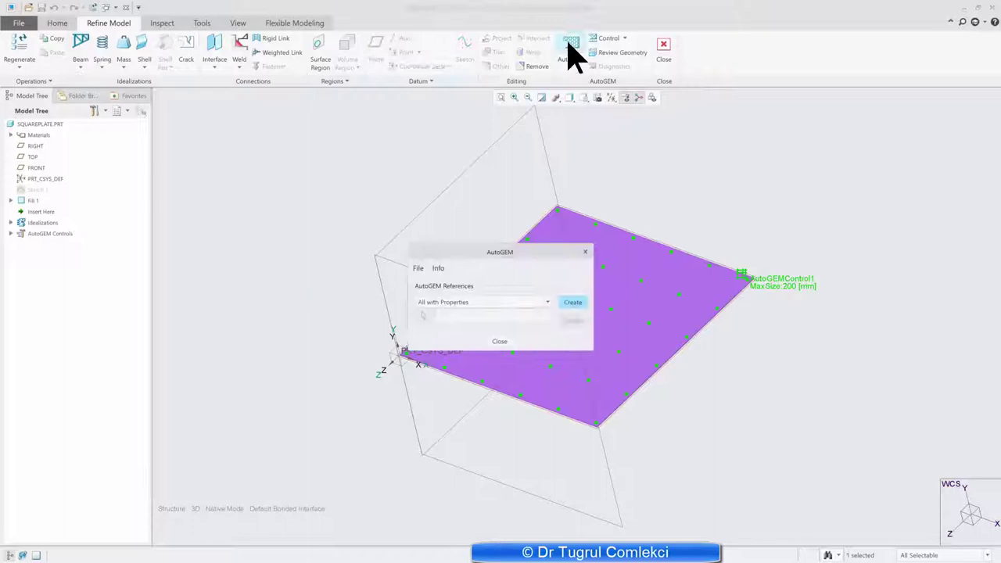
{"action": "left_click", "coordinate": [580, 304]}
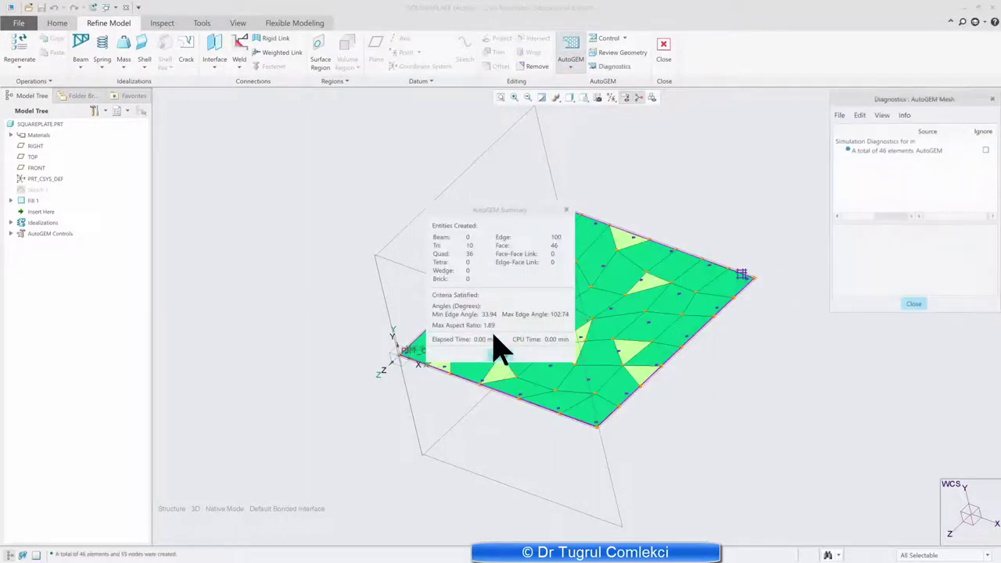
{"action": "left_click_drag", "start_coordinate": [467, 211], "coordinate": [269, 210]}
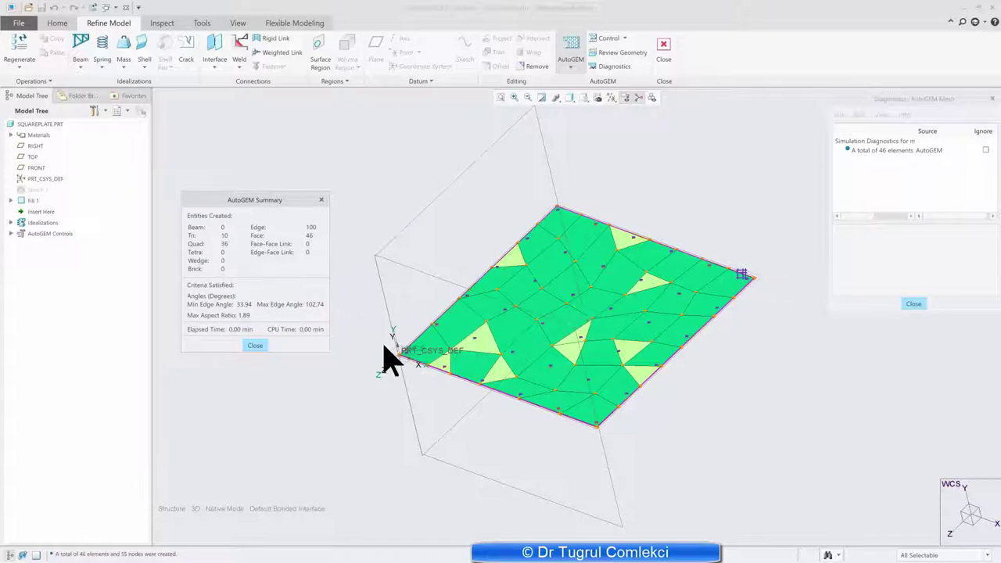
{"action": "left_click", "coordinate": [255, 345]}
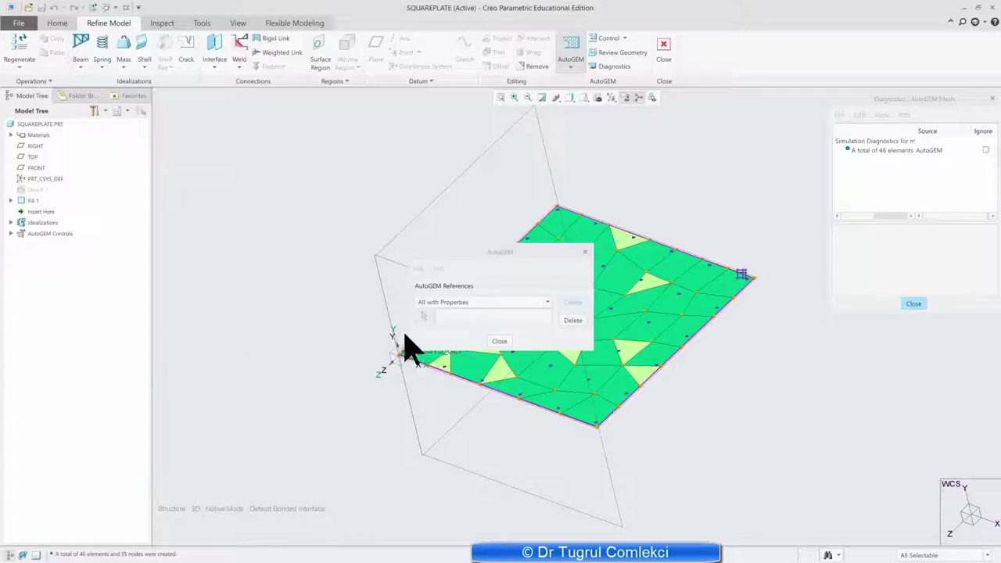
{"action": "left_click", "coordinate": [500, 341]}
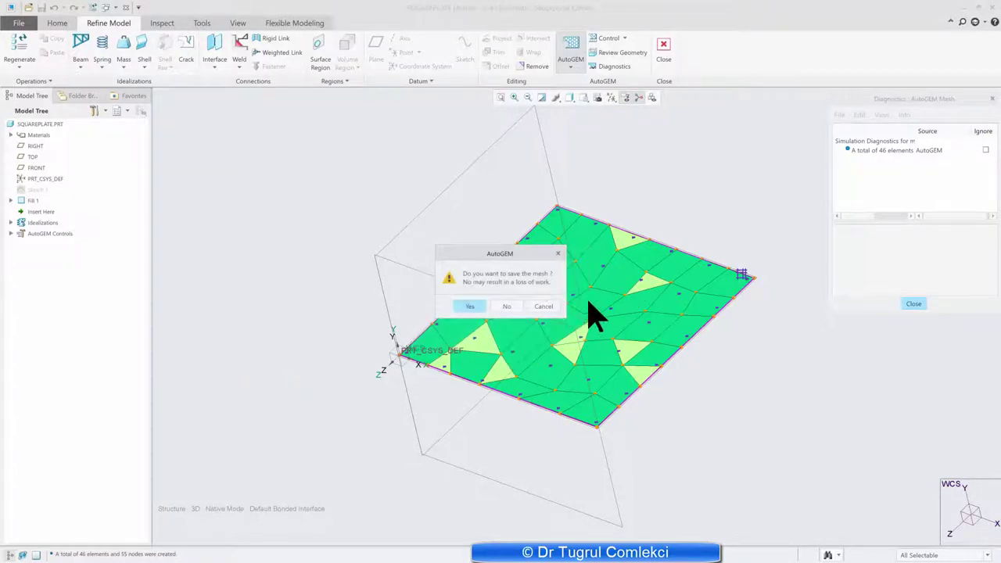
{"action": "left_click", "coordinate": [469, 306]}
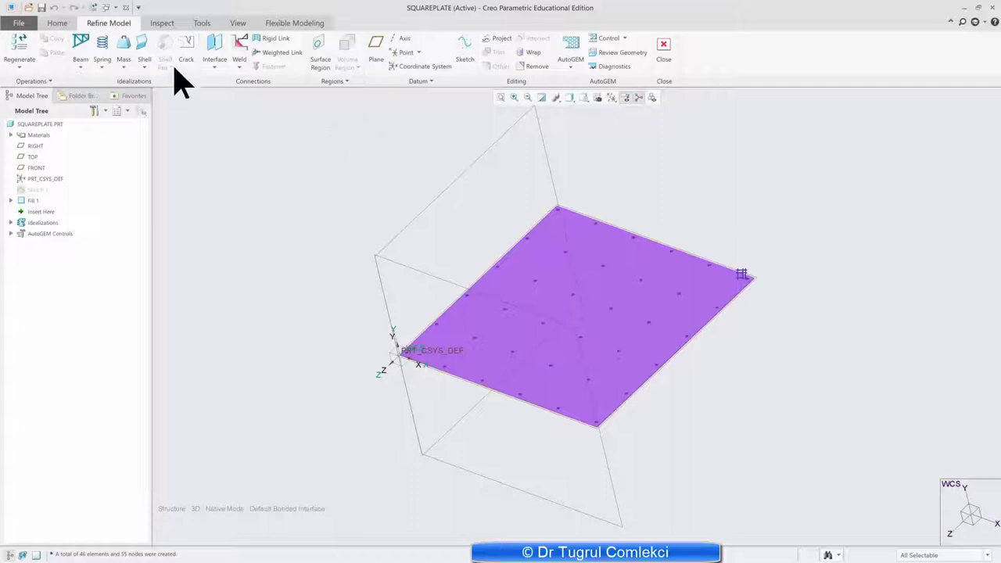
{"action": "left_click", "coordinate": [62, 23]}
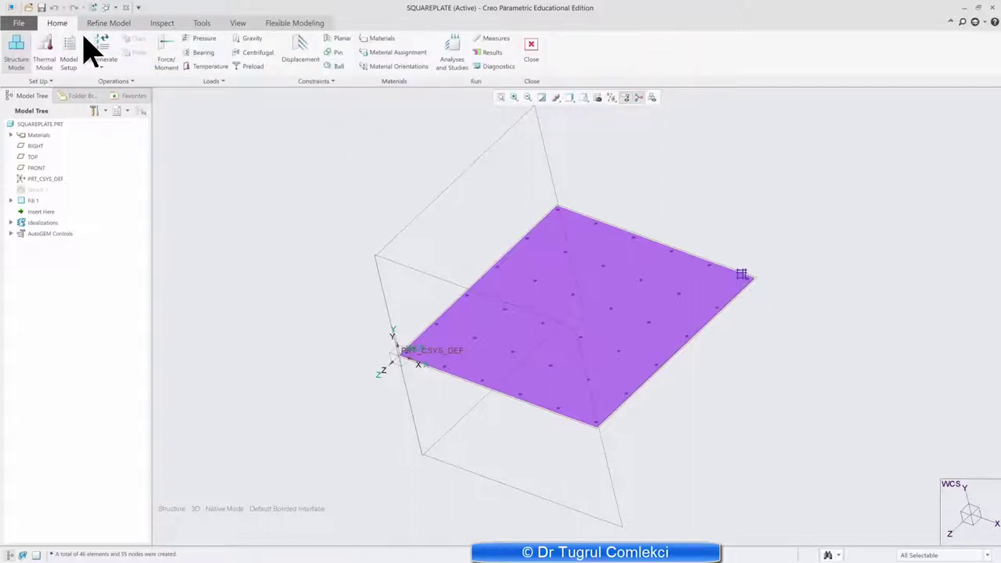
{"action": "left_click", "coordinate": [300, 53]}
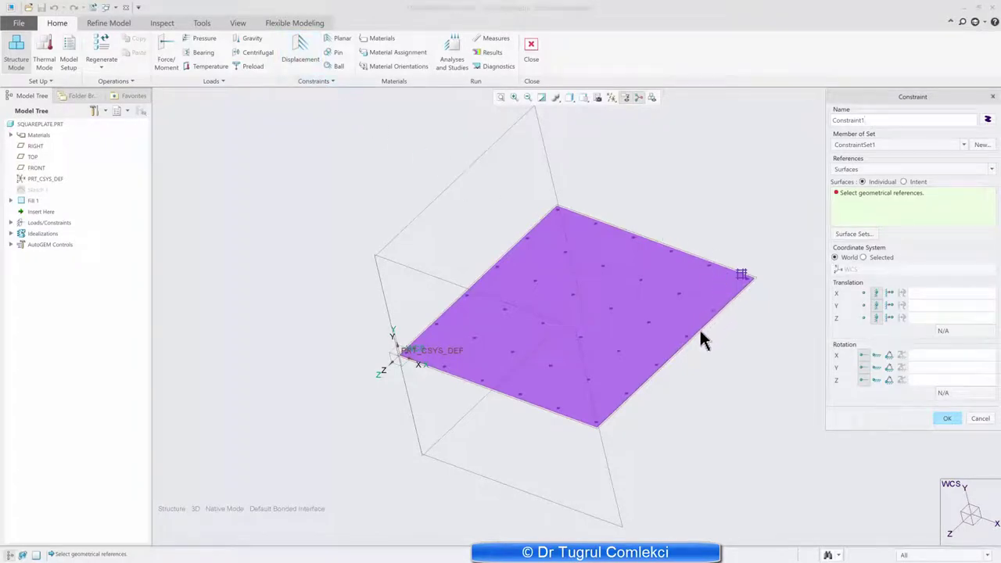
Fix the plate's four edges with zero displacement as Constraint1
{"action": "left_click", "coordinate": [859, 169]}
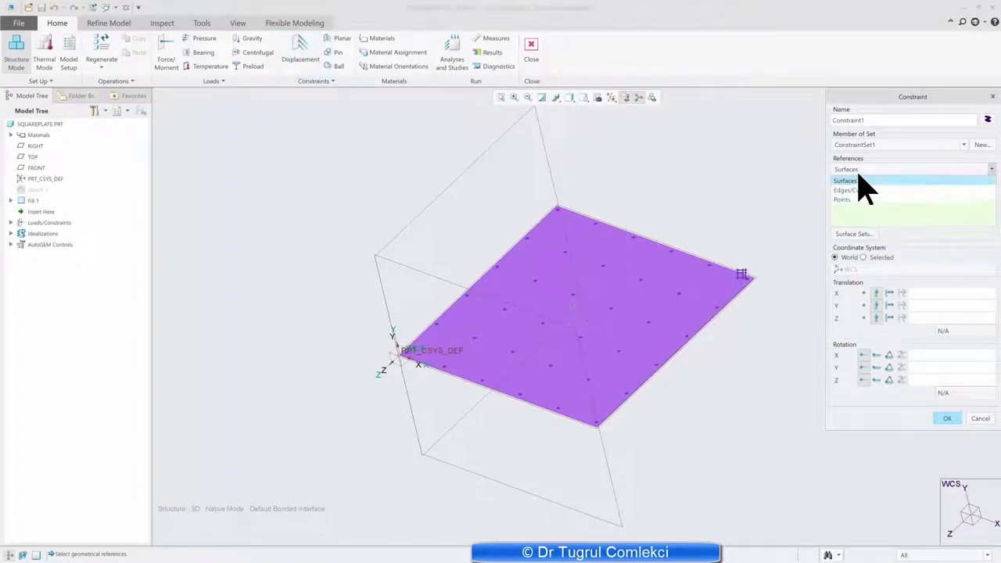
{"action": "left_click", "coordinate": [859, 191]}
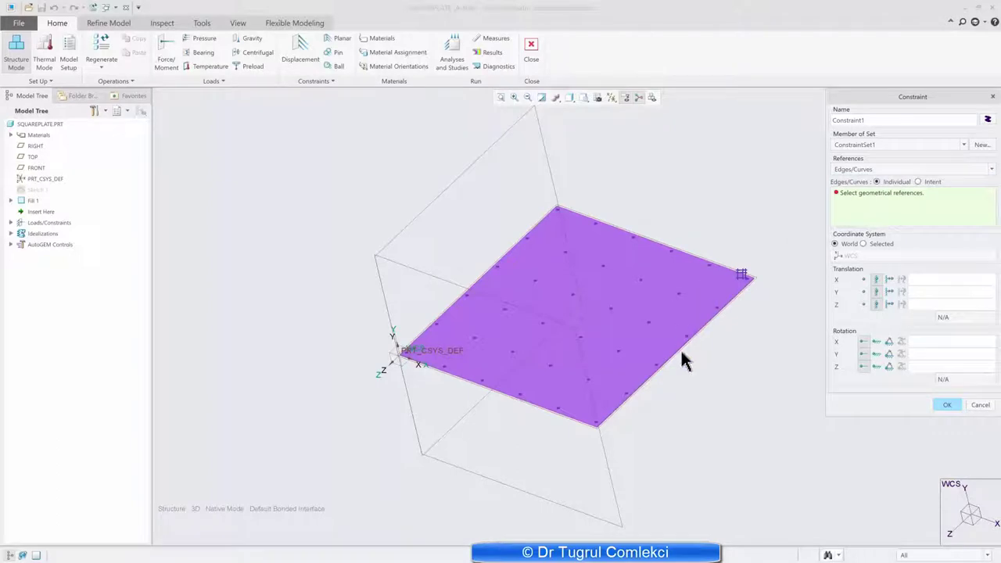
{"action": "left_click", "coordinate": [681, 353]}
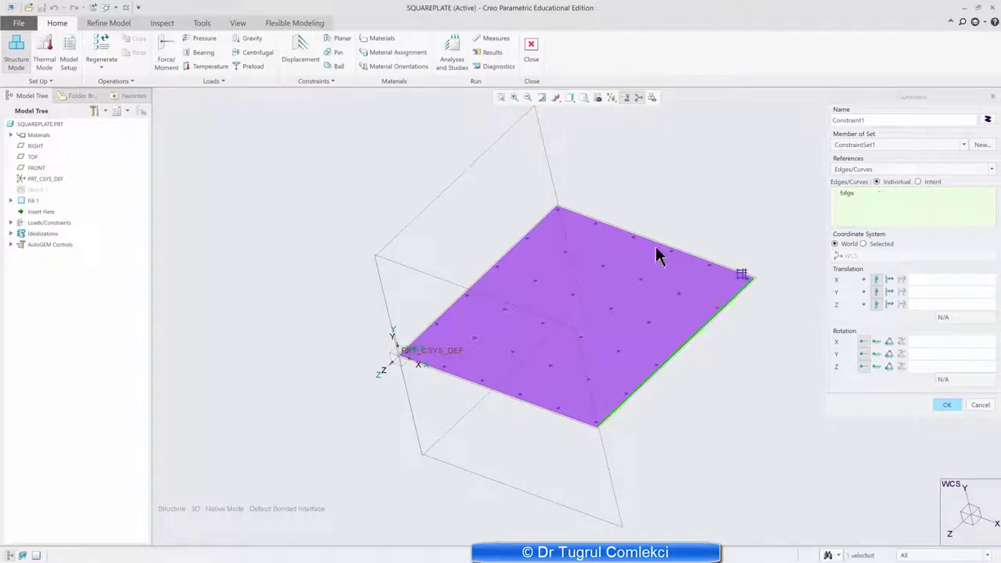
{"action": "left_click", "coordinate": [593, 222], "text": "ctrl"}
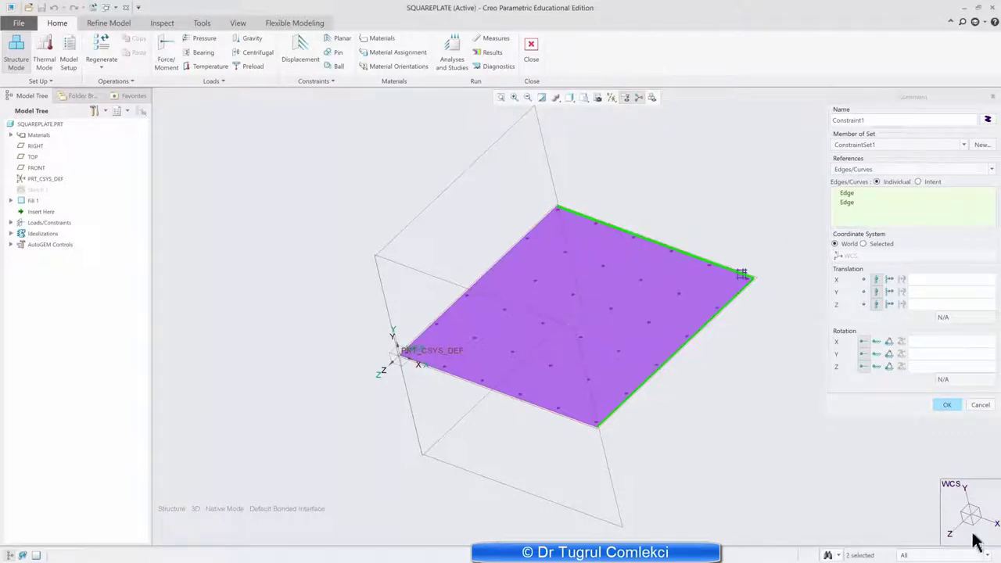
{"action": "left_click", "coordinate": [480, 279], "text": "ctrl"}
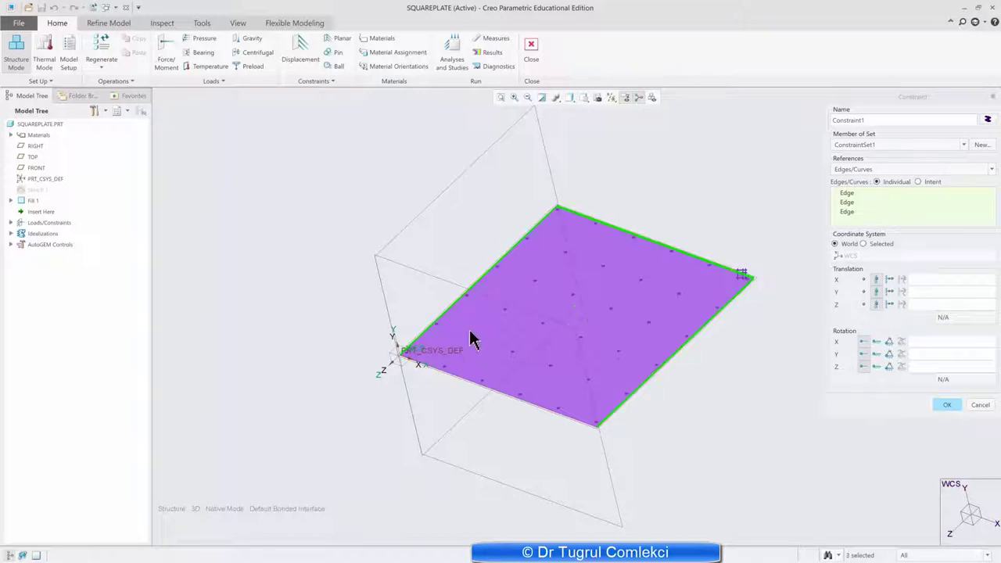
{"action": "left_click", "coordinate": [484, 386], "text": "ctrl"}
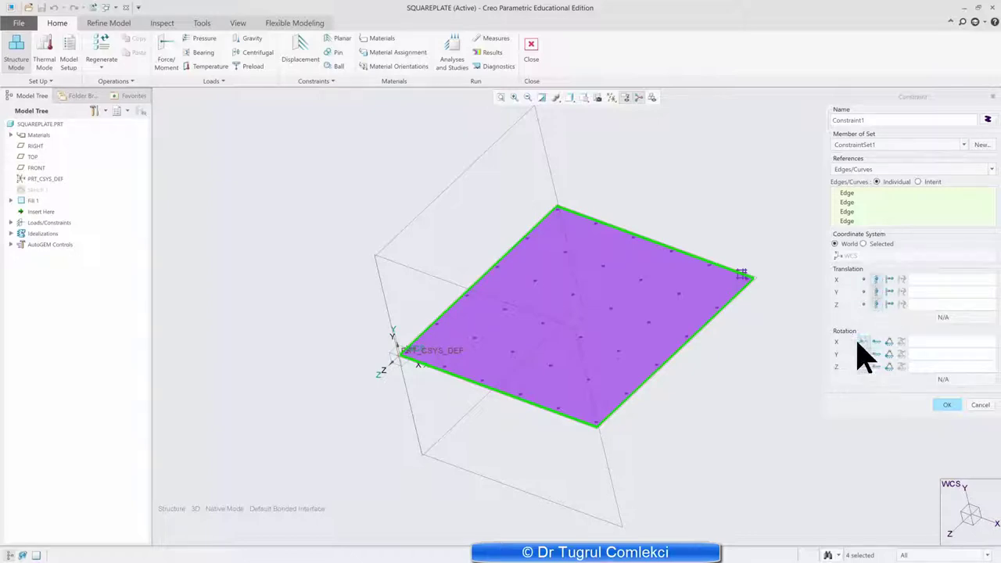
{"action": "left_click", "coordinate": [947, 406]}
{"action": "left_click", "coordinate": [948, 406]}
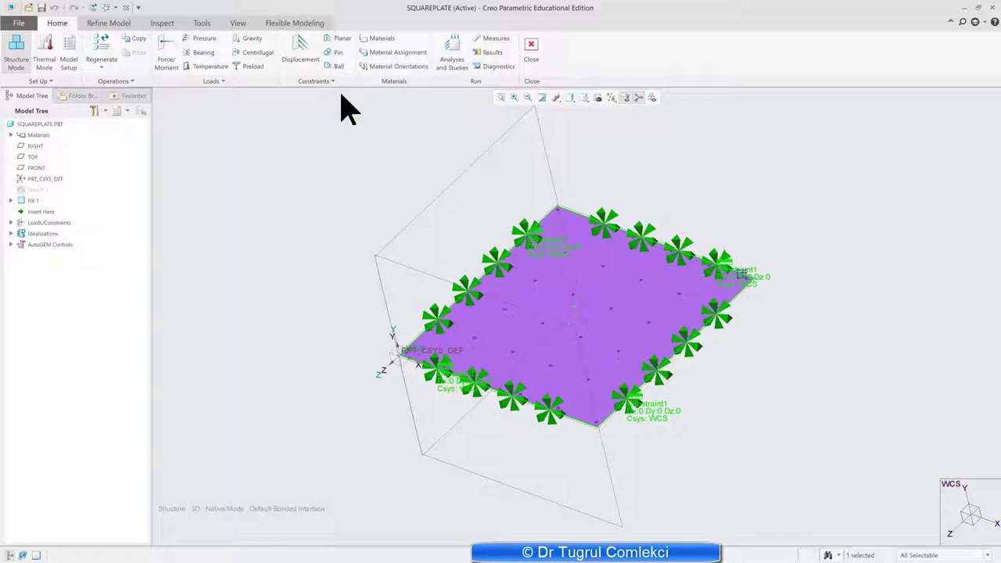
Create modal Analysis1 using multi-pass adaptive convergence with maximum polynomial order 9
{"action": "left_click", "coordinate": [469, 69]}
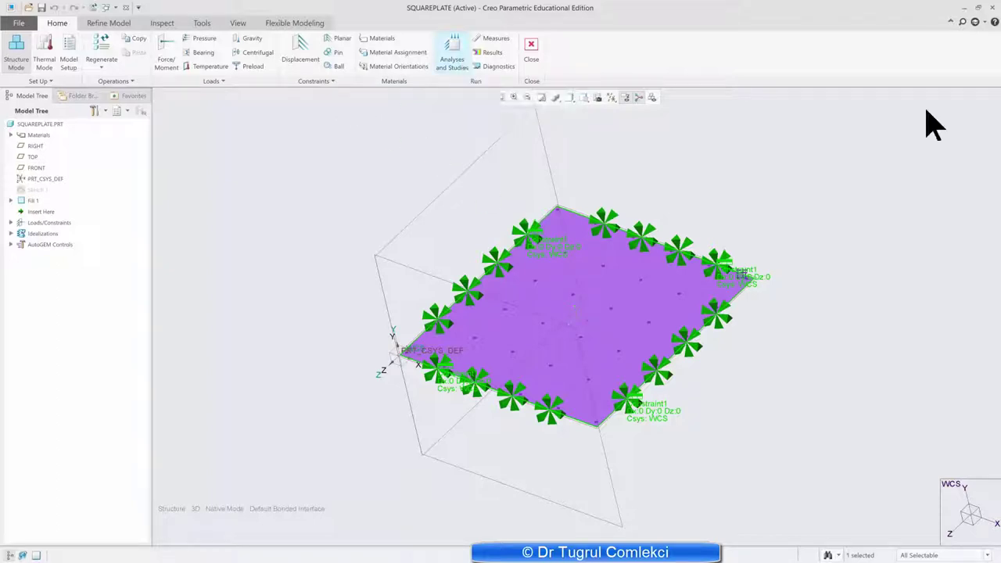
{"action": "left_click", "coordinate": [381, 213]}
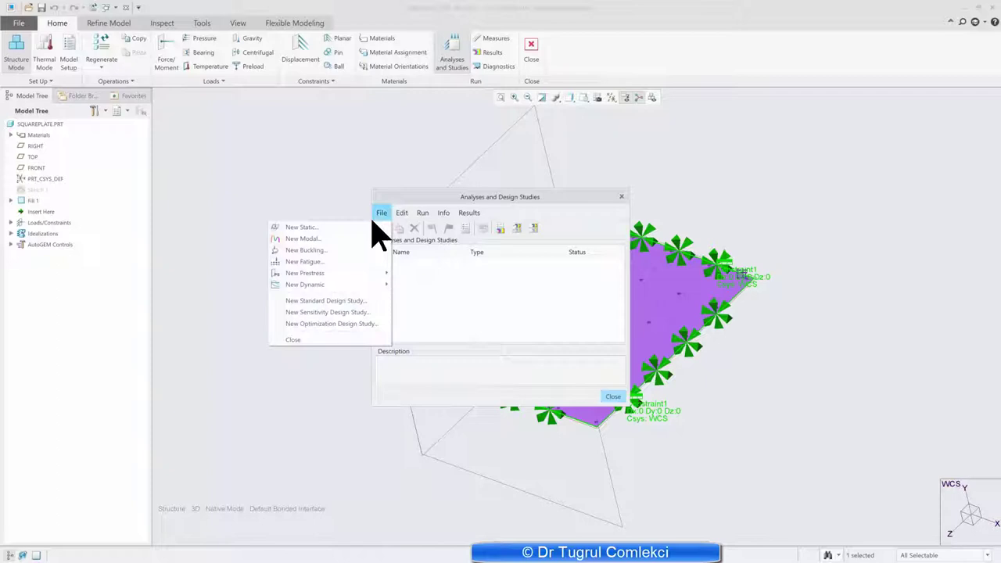
{"action": "left_click", "coordinate": [316, 239]}
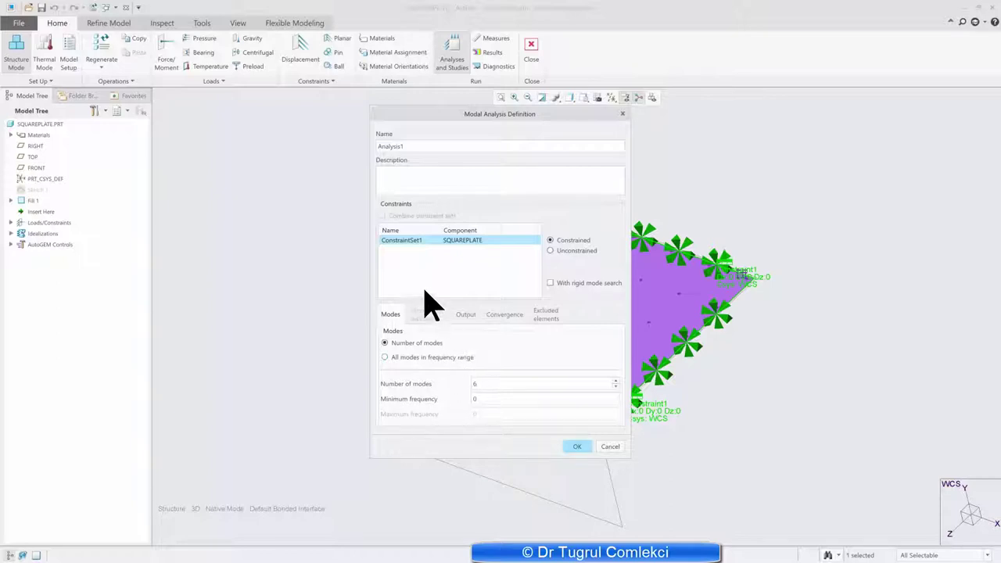
{"action": "left_click", "coordinate": [498, 316]}
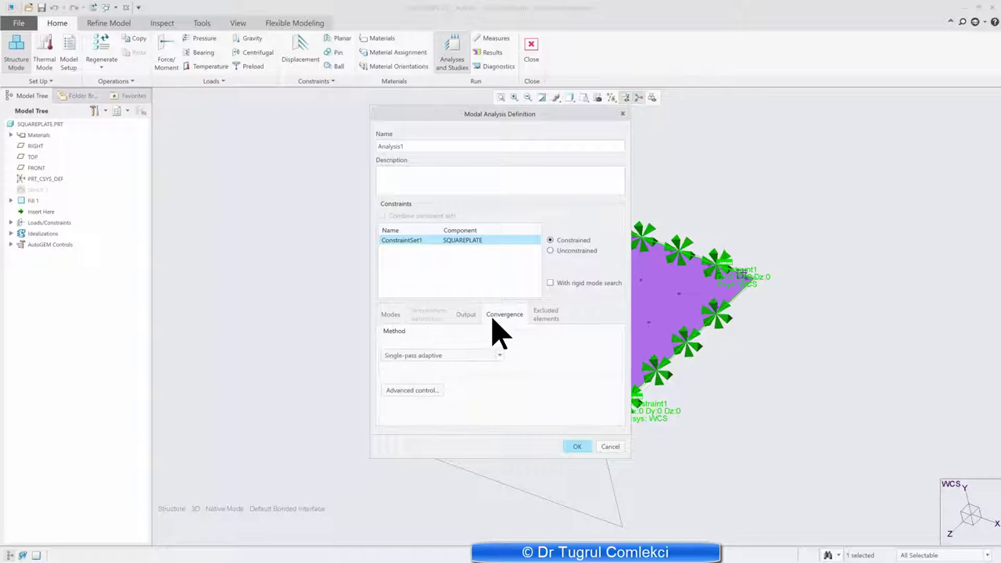
{"action": "left_click", "coordinate": [457, 356]}
{"action": "left_click", "coordinate": [431, 373]}
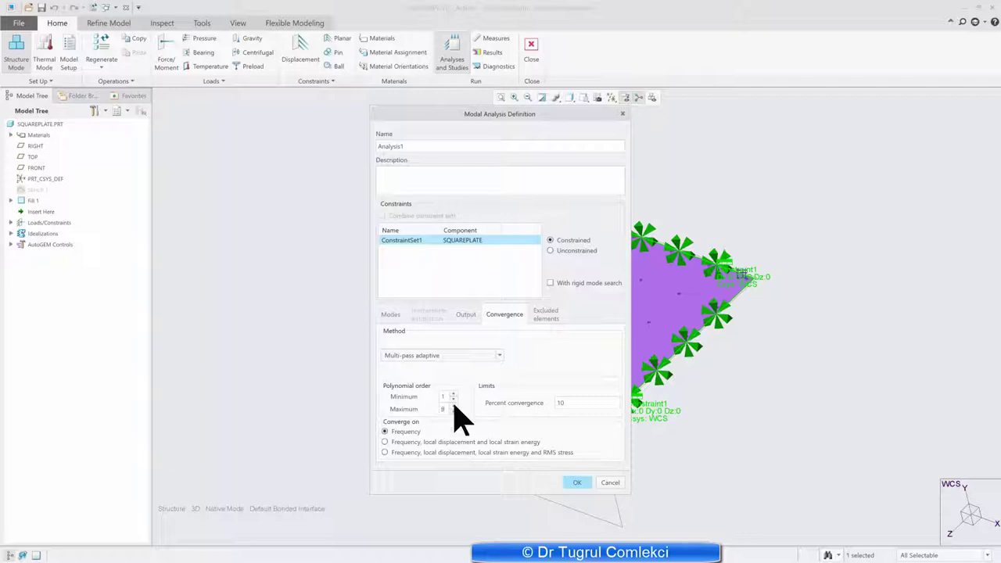
{"action": "left_click", "coordinate": [454, 406]}
{"action": "left_click", "coordinate": [467, 316]}
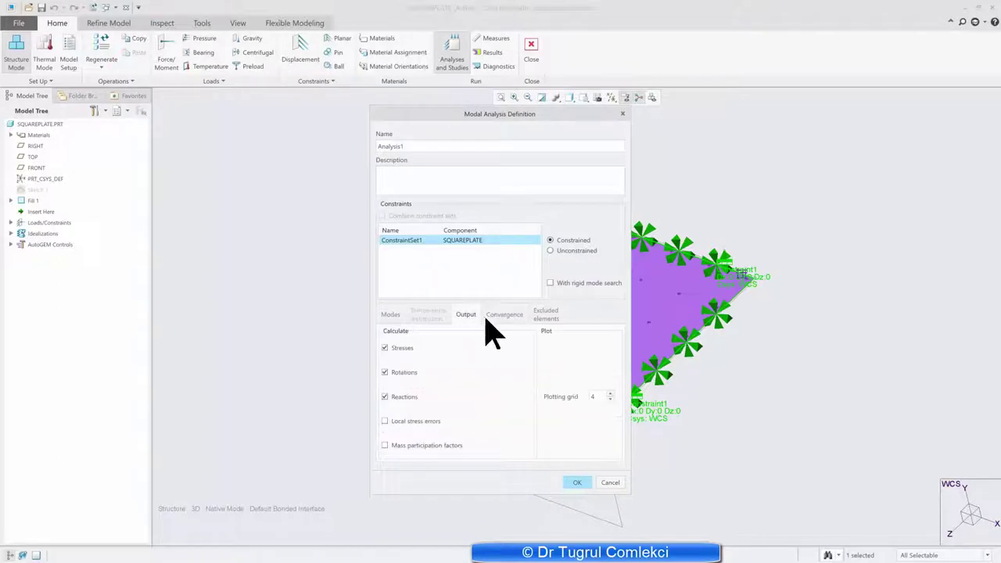
{"action": "left_click", "coordinate": [548, 316]}
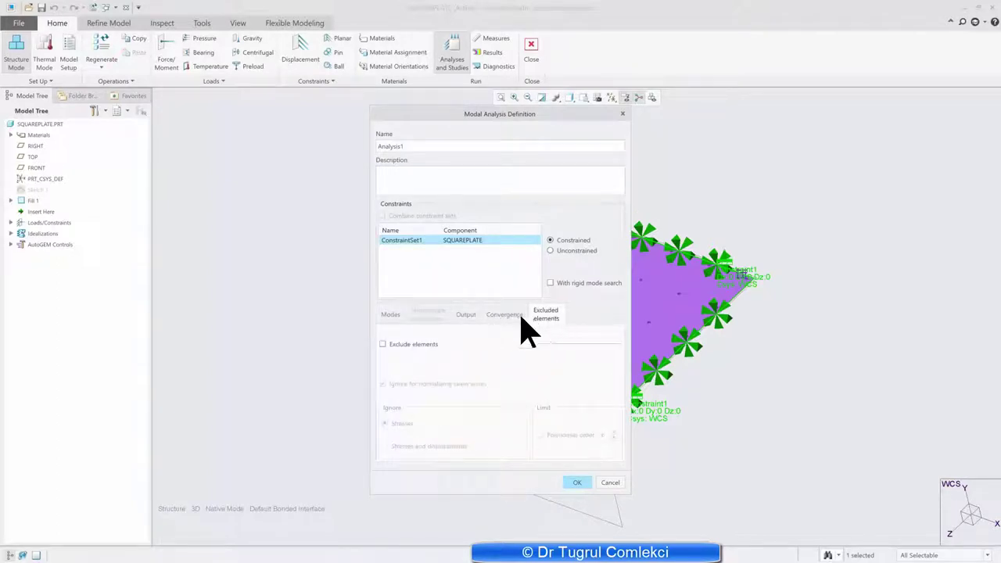
{"action": "left_click", "coordinate": [391, 316]}
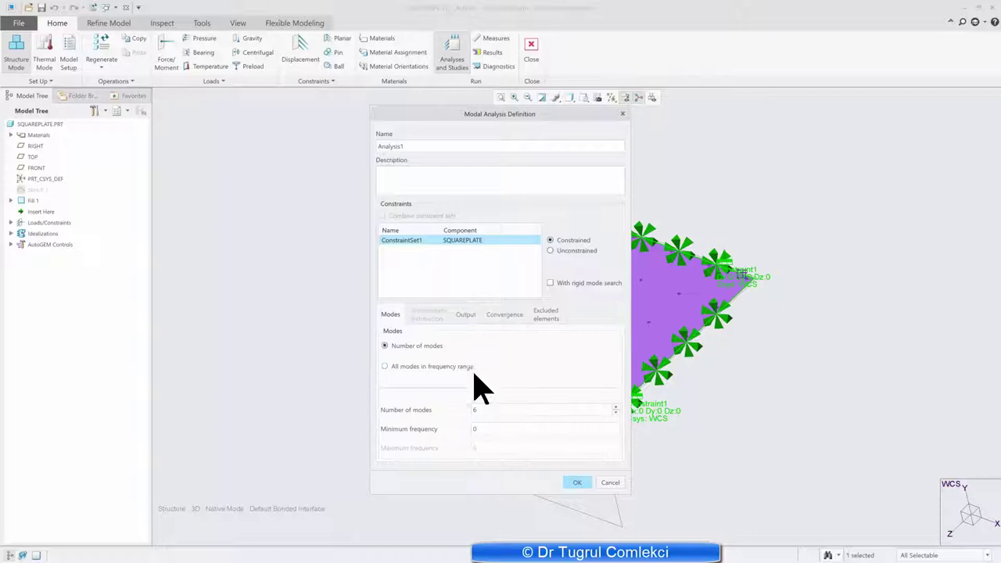
{"action": "left_click", "coordinate": [576, 483]}
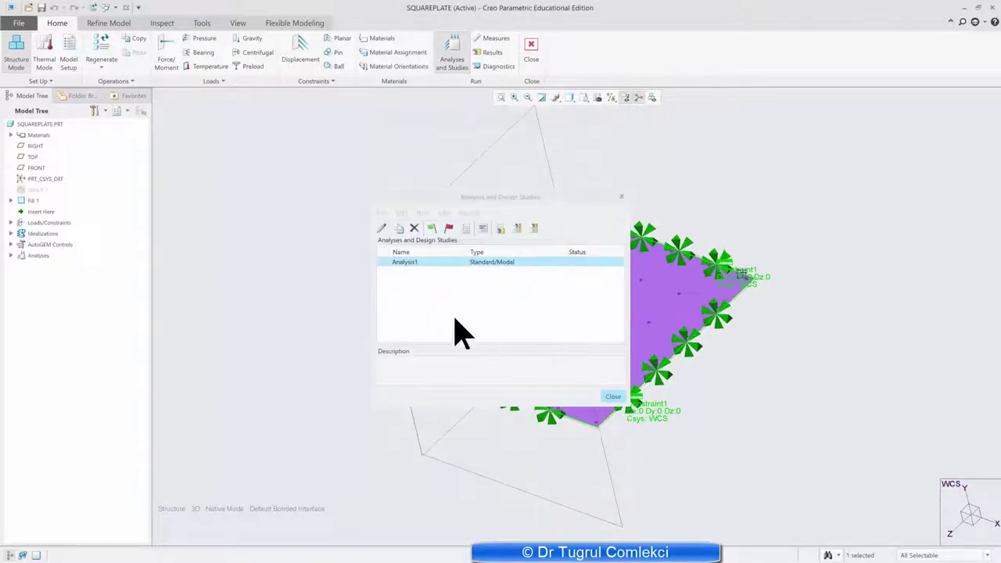
Run Analysis1 with interactive diagnostics, replacing the old output files
{"action": "left_click", "coordinate": [431, 228]}
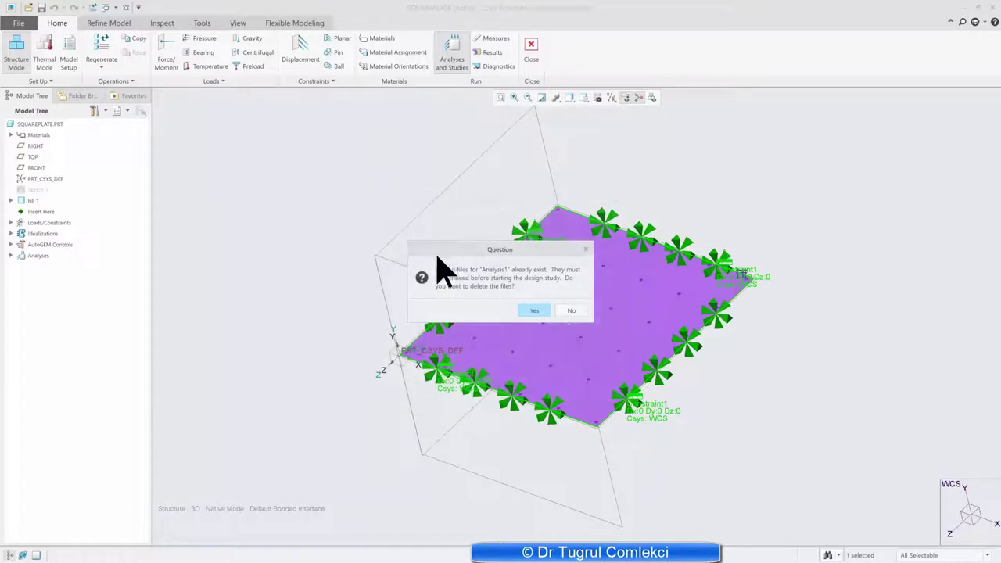
{"action": "left_click", "coordinate": [526, 310]}
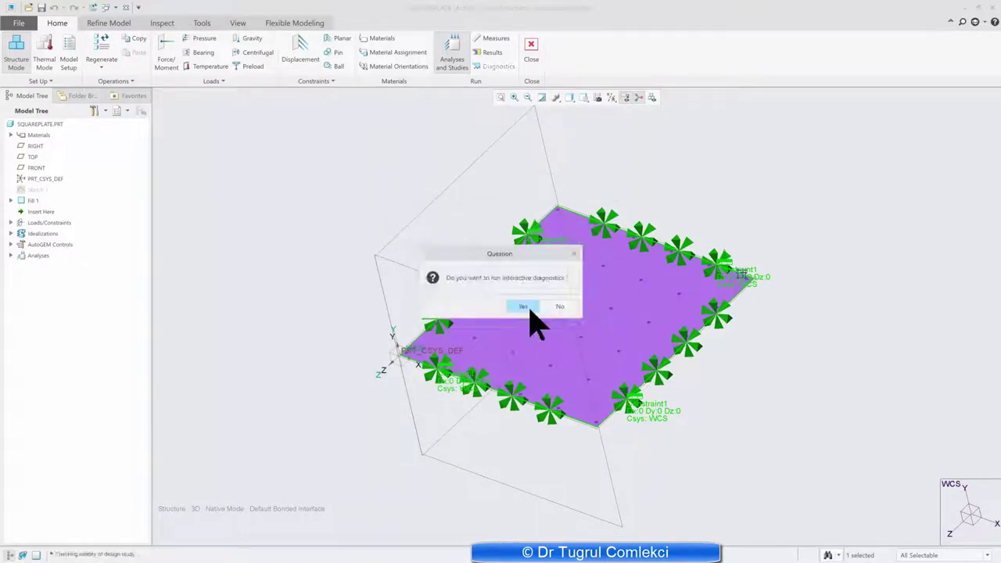
{"action": "left_click", "coordinate": [521, 308]}
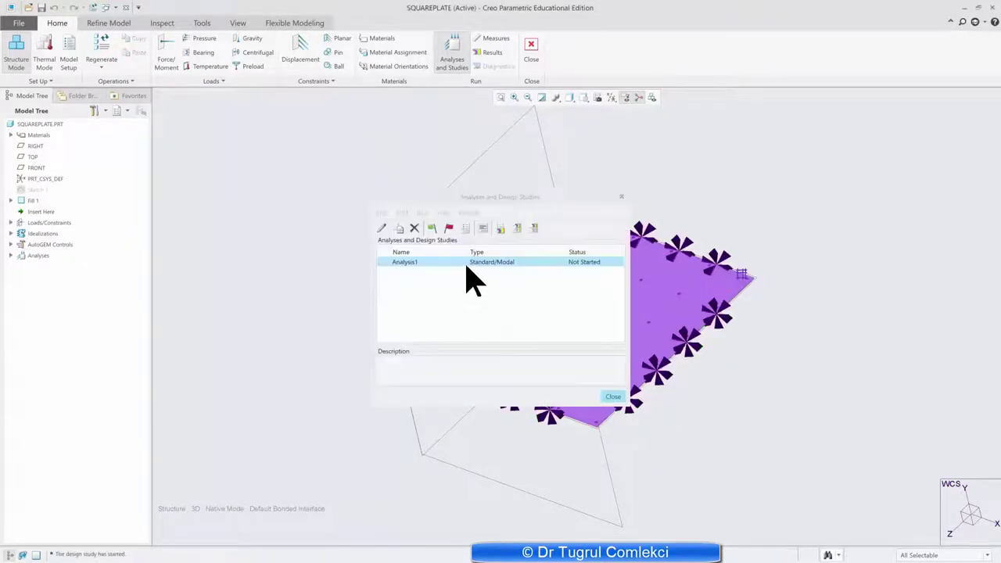
{"action": "left_click", "coordinate": [483, 227]}
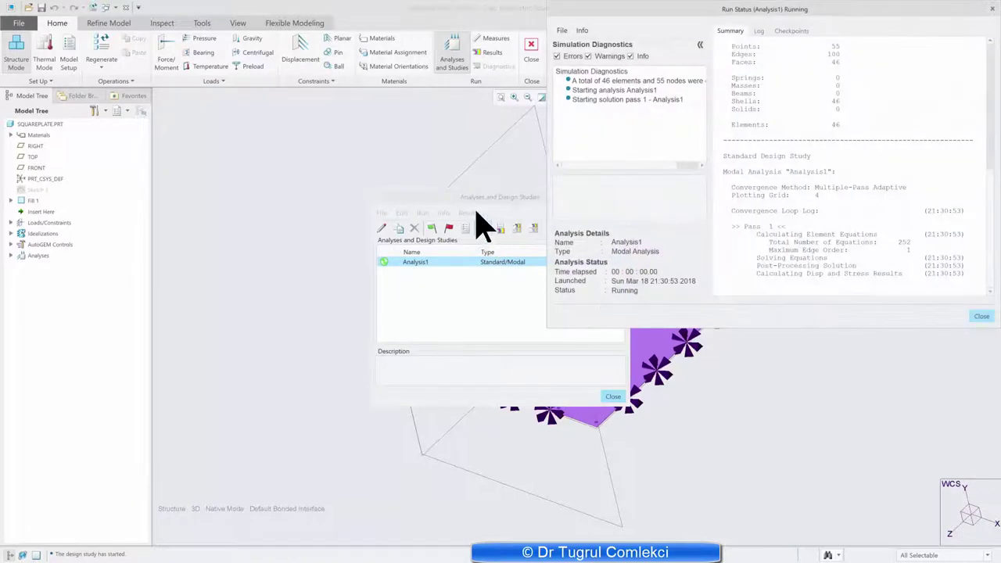
{"action": "left_click_drag", "start_coordinate": [474, 201], "coordinate": [321, 219]}
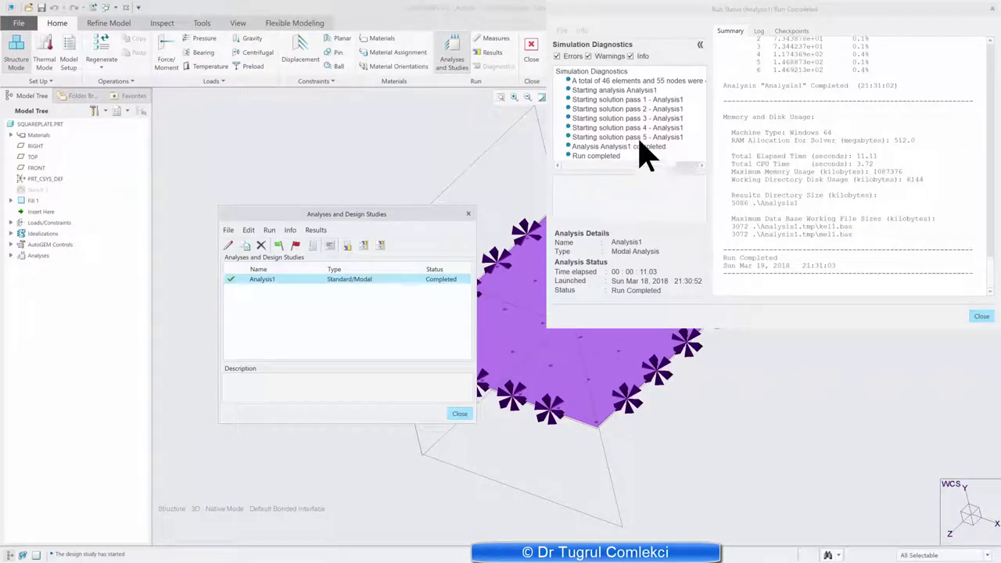
Open Analysis1's results and set Mode 1 to display deformed with the undeformed plate overlaid
{"action": "left_click", "coordinate": [982, 316]}
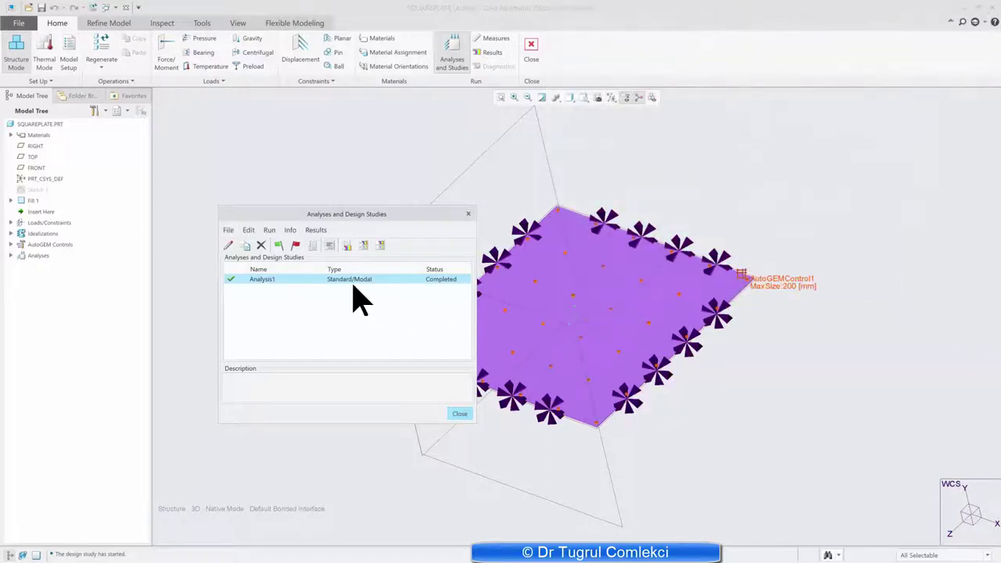
{"action": "left_click", "coordinate": [347, 245]}
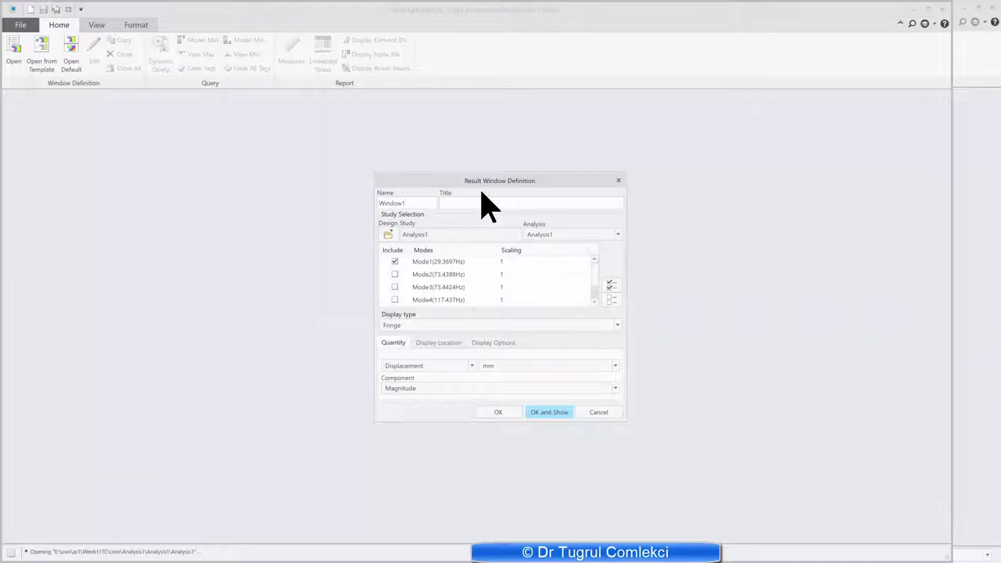
{"action": "left_click_drag", "start_coordinate": [483, 186], "coordinate": [569, 181]}
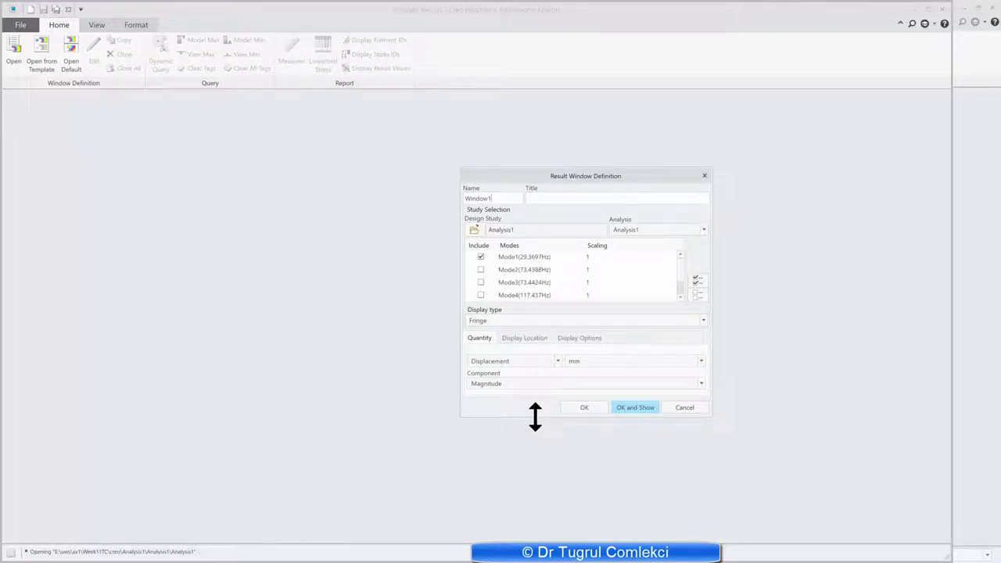
{"action": "left_click_drag", "start_coordinate": [535, 417], "coordinate": [535, 489]}
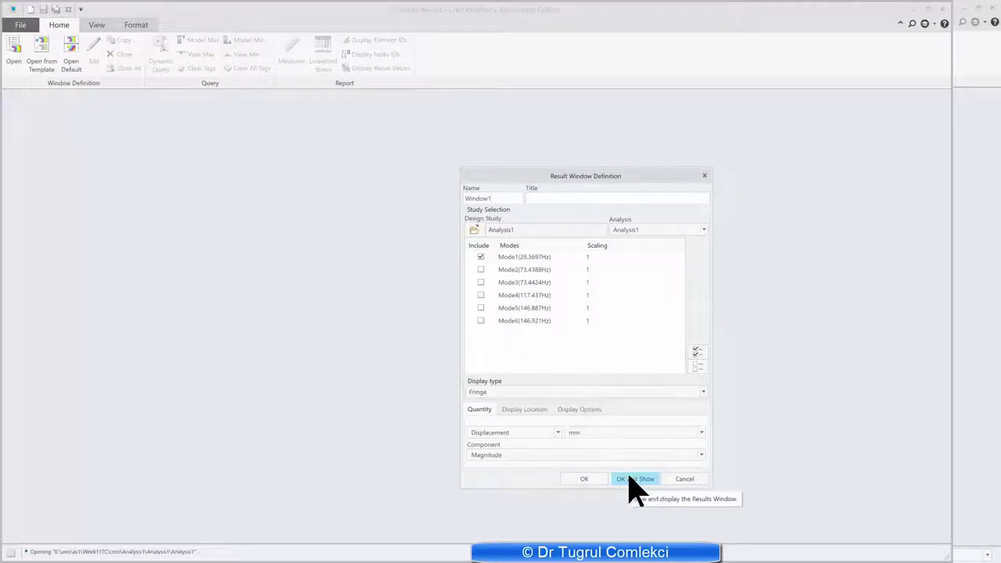
{"action": "left_click", "coordinate": [568, 410]}
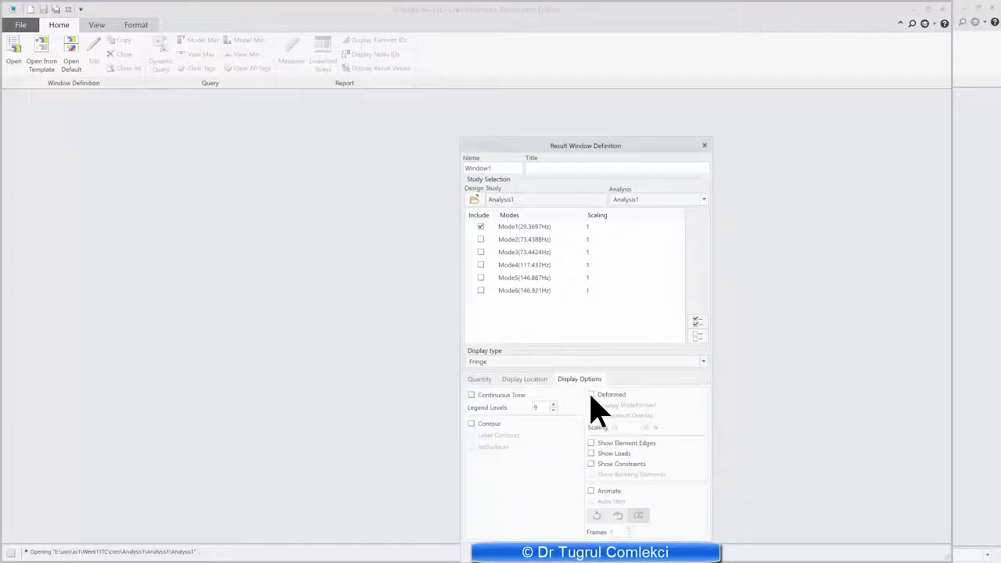
{"action": "left_click", "coordinate": [590, 394]}
{"action": "left_click", "coordinate": [591, 404]}
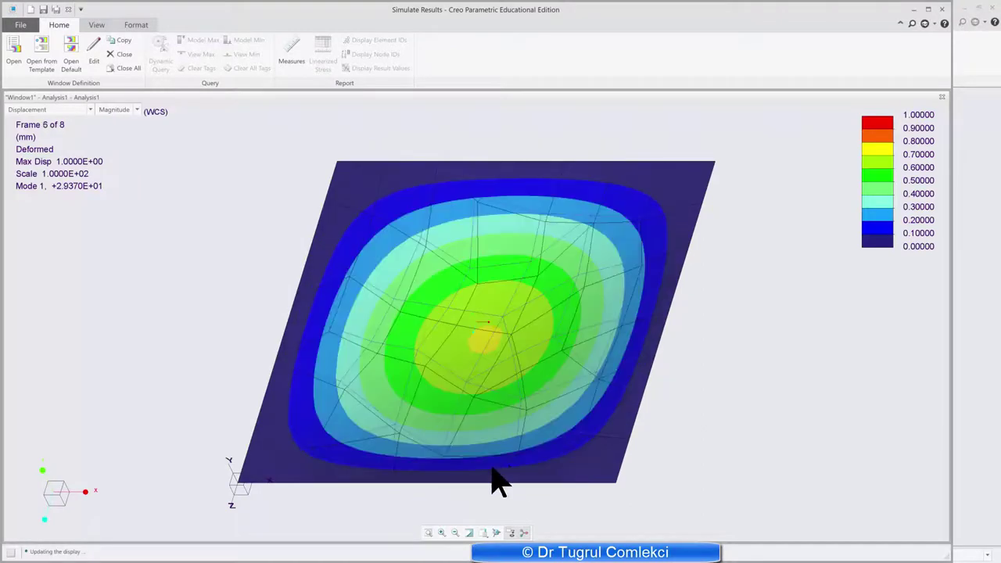
Animate the Mode 2 shape at 73.4 Hz and orbit the plate to inspect it
{"action": "mouse_move", "coordinate": [464, 459]}
{"action": "middle_mouse_down"}
{"action": "mouse_move", "coordinate": [478, 413]}
{"action": "mouse_move", "coordinate": [441, 396]}
{"action": "mouse_move", "coordinate": [427, 402]}
{"action": "mouse_move", "coordinate": [501, 381]}
{"action": "mouse_move", "coordinate": [510, 358]}
{"action": "mouse_move", "coordinate": [504, 383]}
{"action": "middle_mouse_up"}
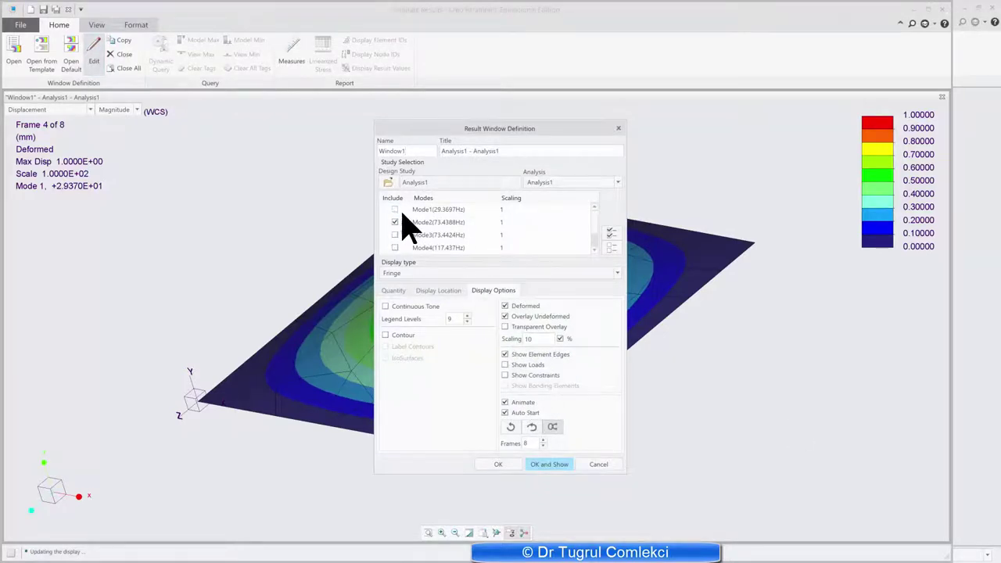
{"action": "left_click", "coordinate": [552, 463]}
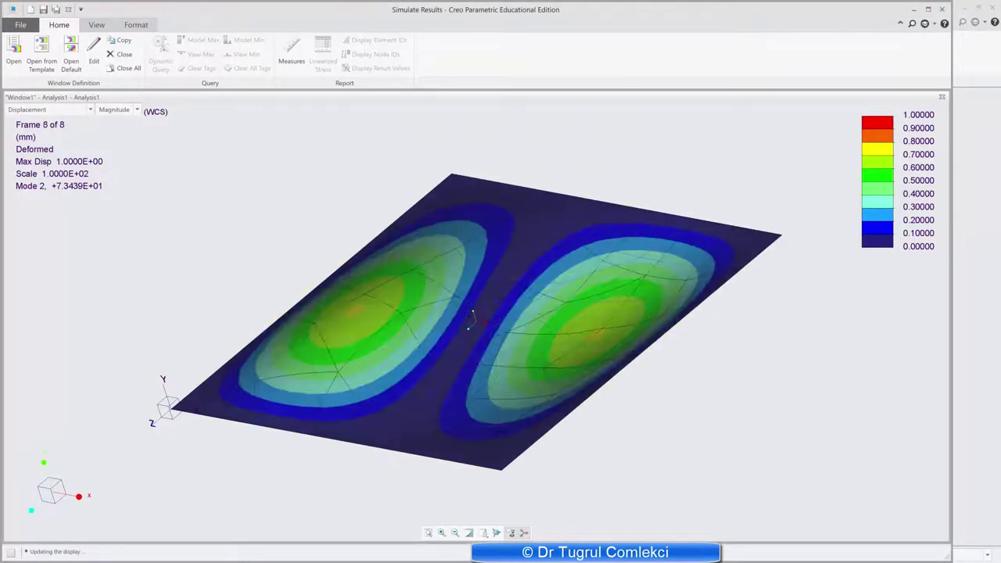
{"action": "middle_click_drag", "start_coordinate": [543, 351], "coordinate": [606, 403]}
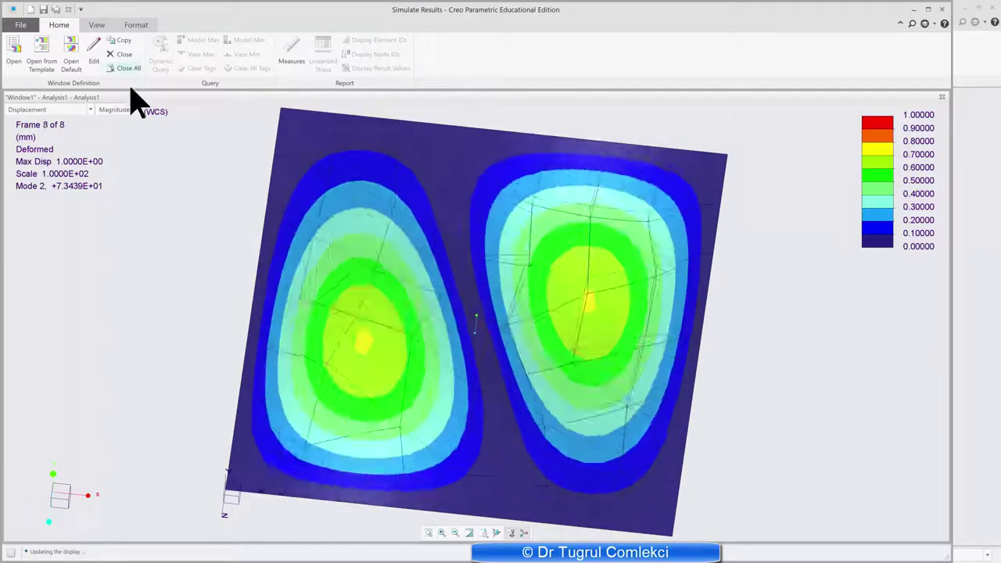
{"action": "middle_click_drag", "start_coordinate": [506, 496], "coordinate": [460, 402]}
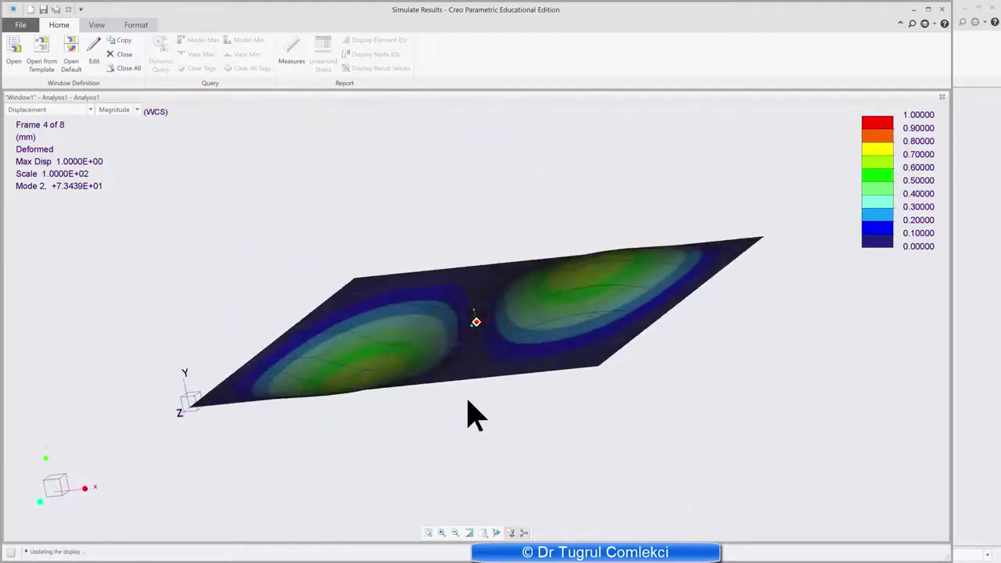
{"action": "left_click", "coordinate": [92, 47]}
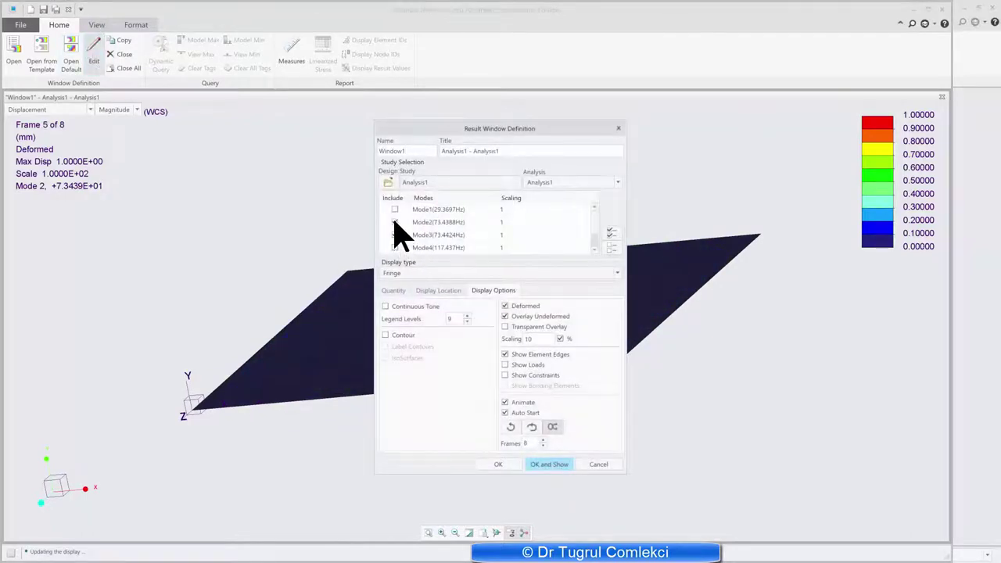
Animate Mode 3, then Mode 4, then Mode 5 (146.887 Hz) in turn
{"action": "left_click", "coordinate": [558, 464]}
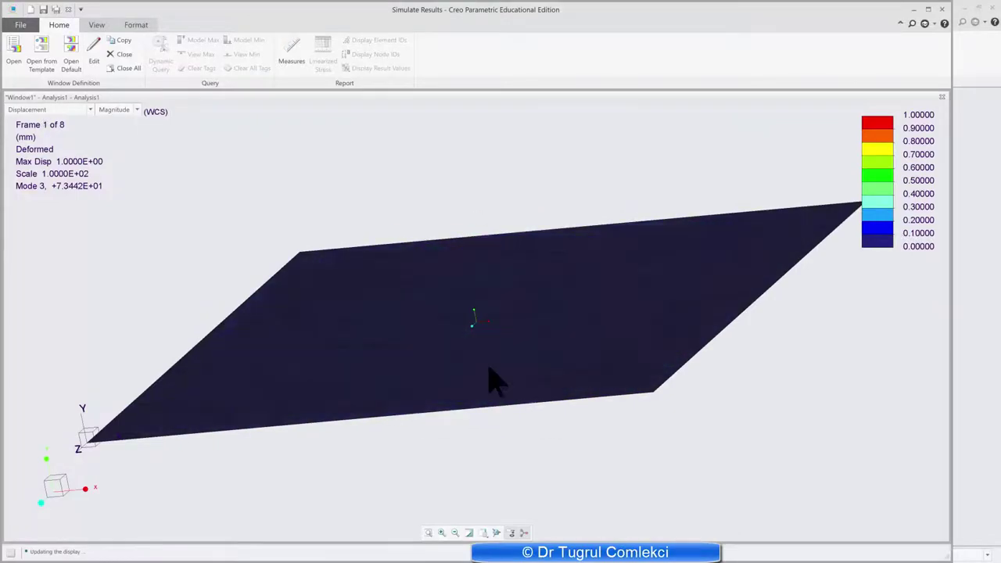
{"action": "middle_click_drag", "start_coordinate": [492, 381], "coordinate": [610, 391]}
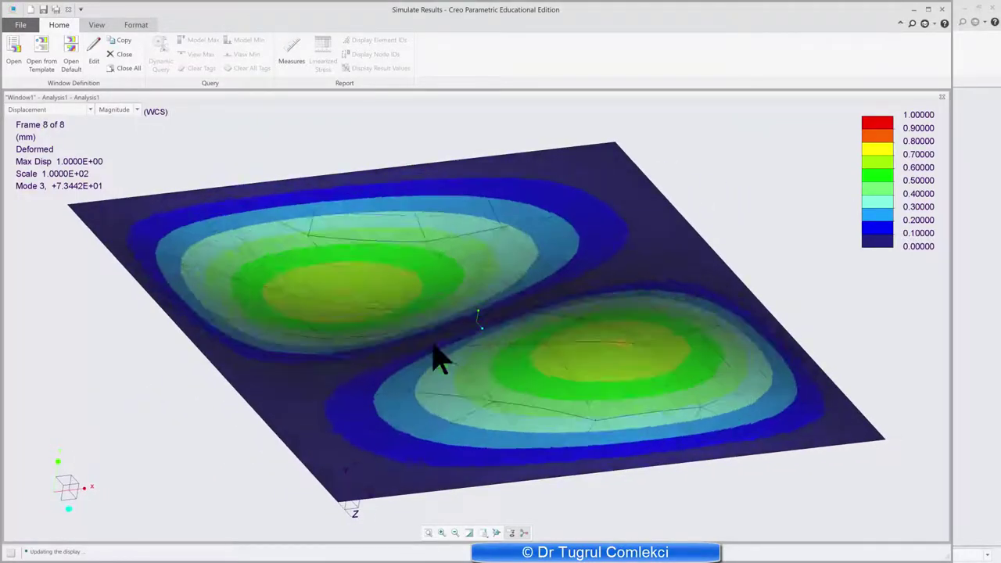
{"action": "left_click", "coordinate": [94, 55]}
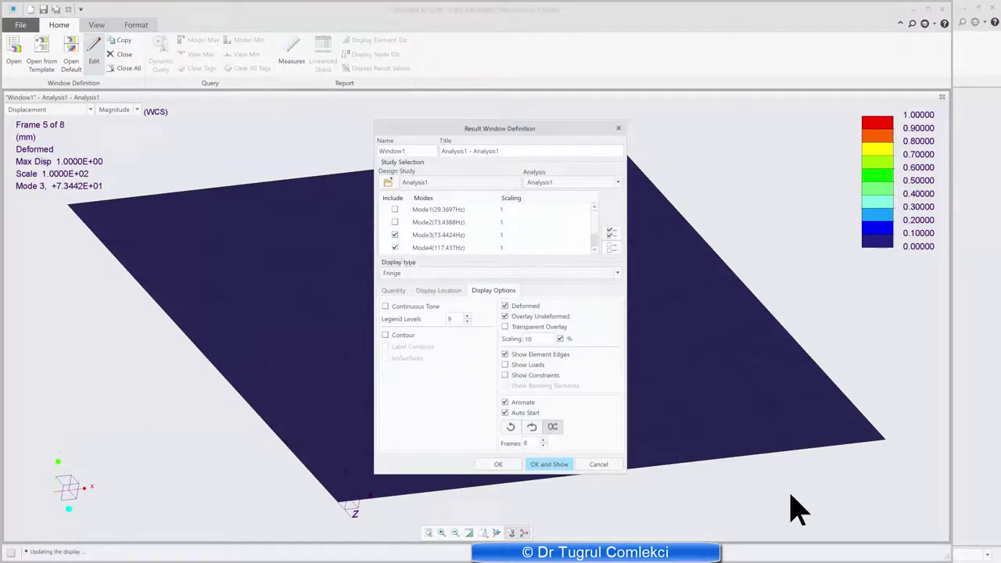
{"action": "left_click", "coordinate": [394, 247]}
{"action": "left_click", "coordinate": [539, 463]}
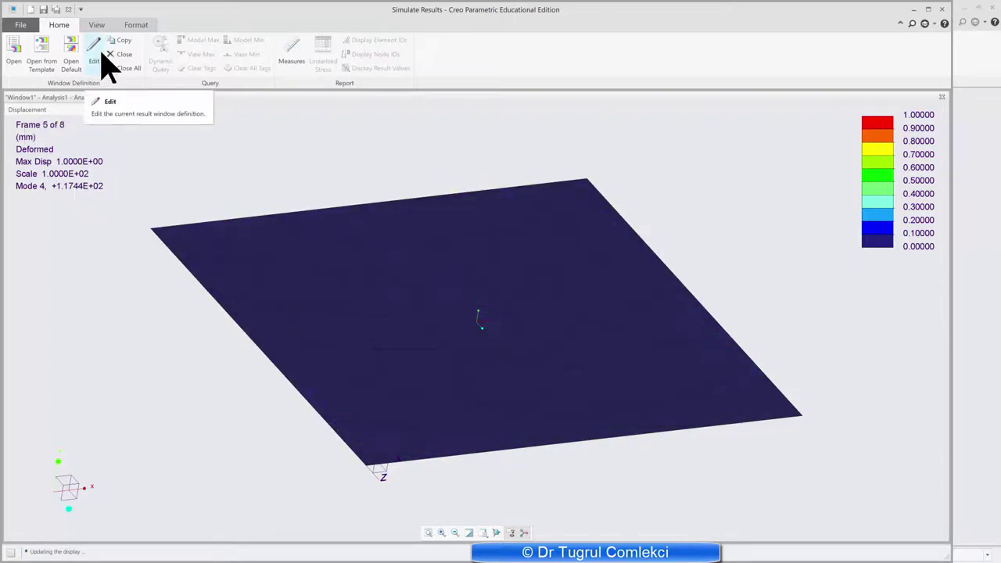
{"action": "left_click", "coordinate": [102, 55]}
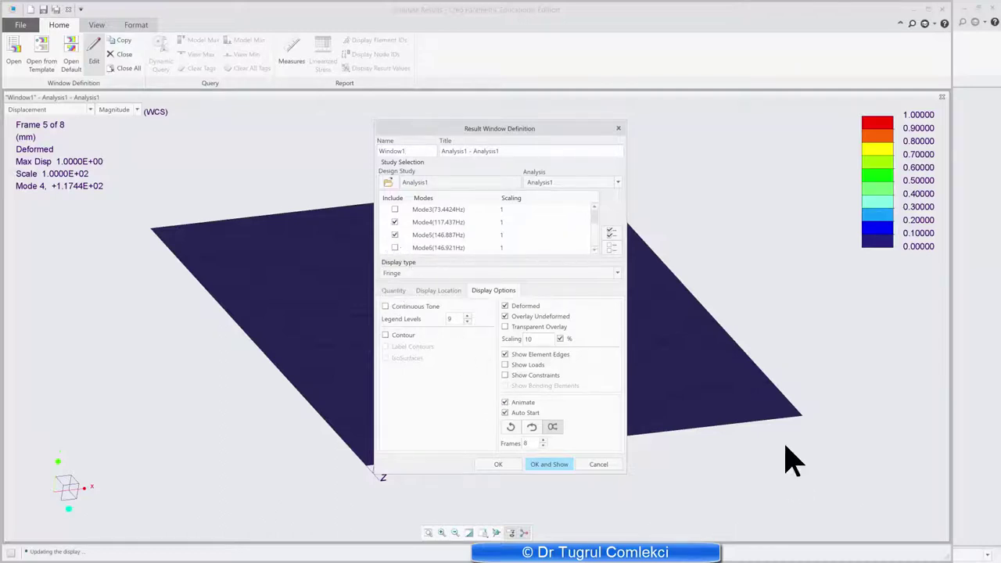
{"action": "left_click", "coordinate": [549, 464]}
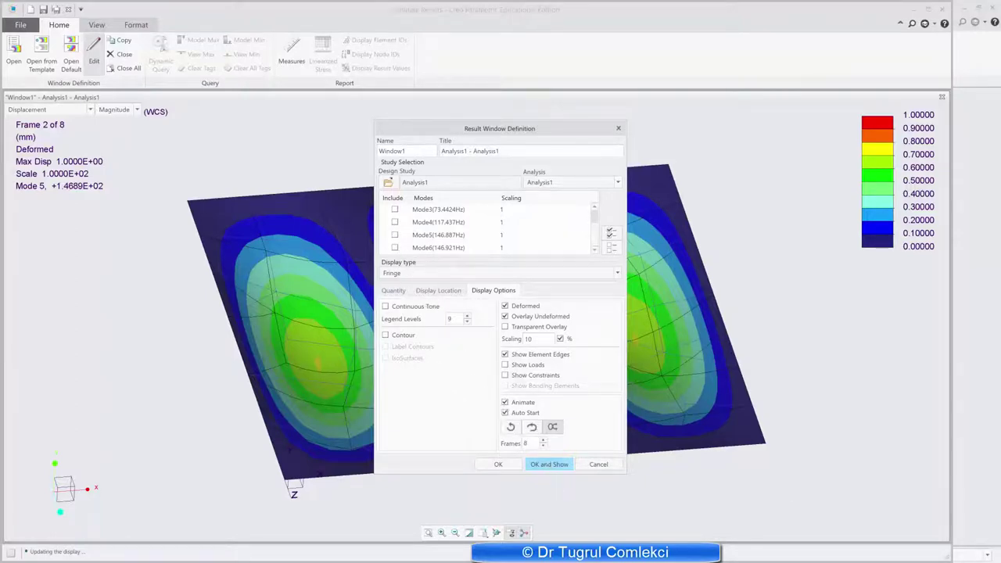
Replay the Mode 1 animation, then exit Simulate Results and confirm leaving
{"action": "left_click", "coordinate": [549, 464]}
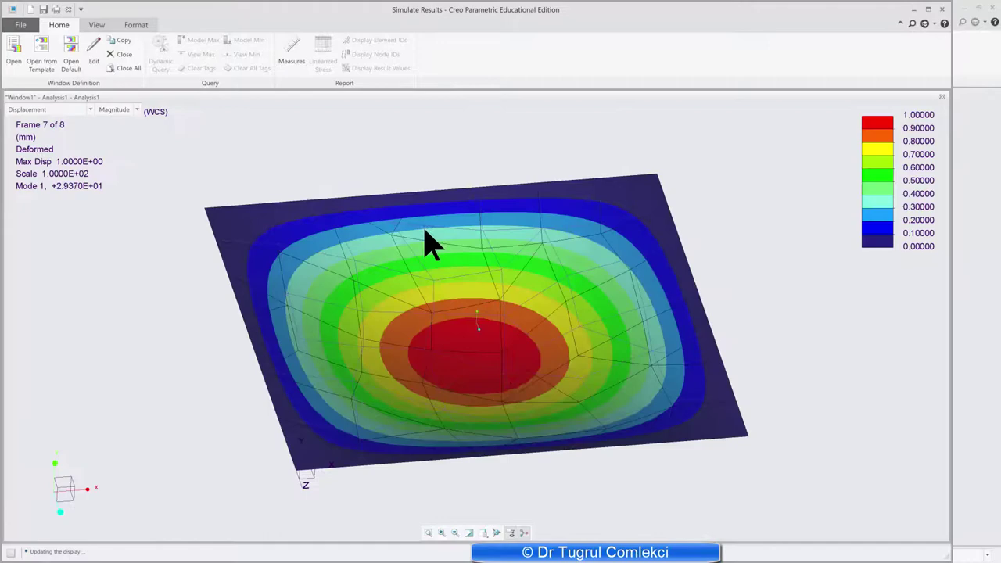
{"action": "middle_click_drag", "start_coordinate": [475, 364], "coordinate": [454, 329]}
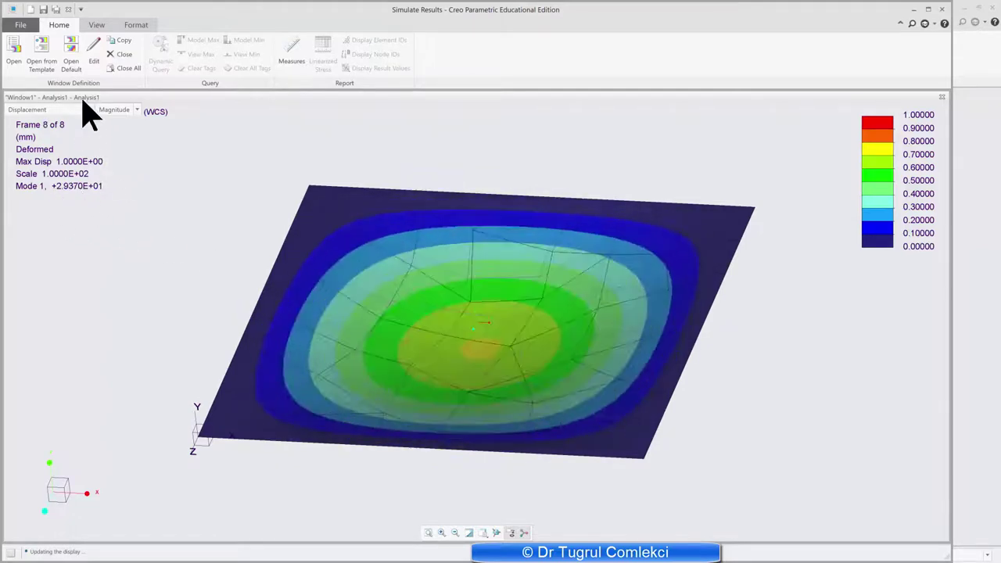
{"action": "left_click", "coordinate": [69, 9]}
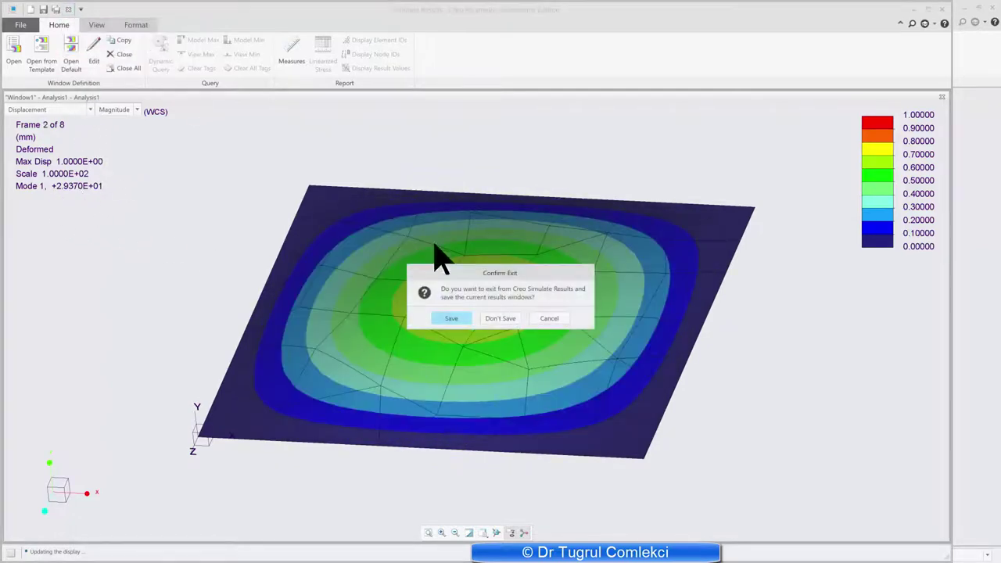
{"action": "left_click", "coordinate": [499, 319]}
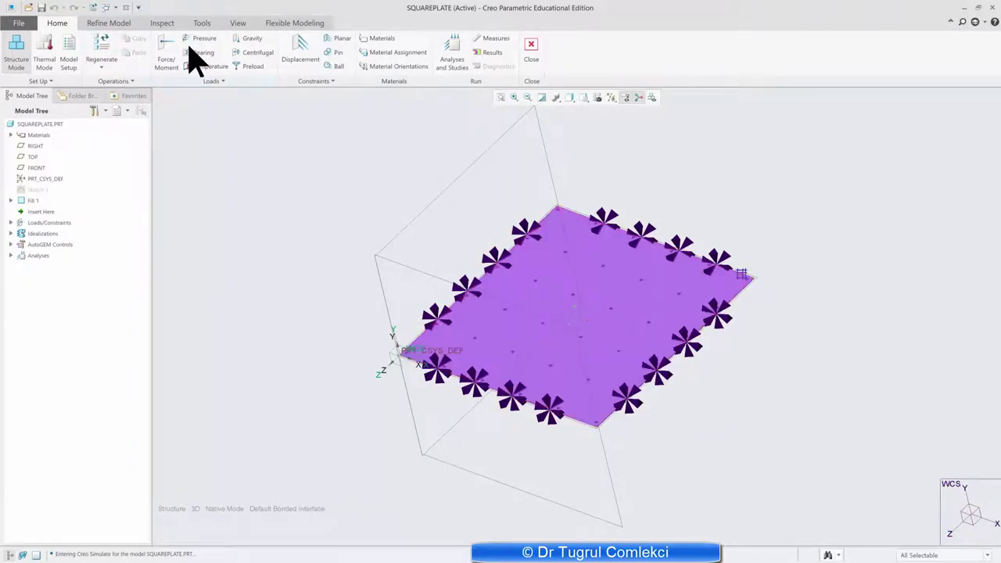
Define an offset datum point from PRT_CSYS_DEF with X 500 and Z -500
{"action": "left_click", "coordinate": [103, 24]}
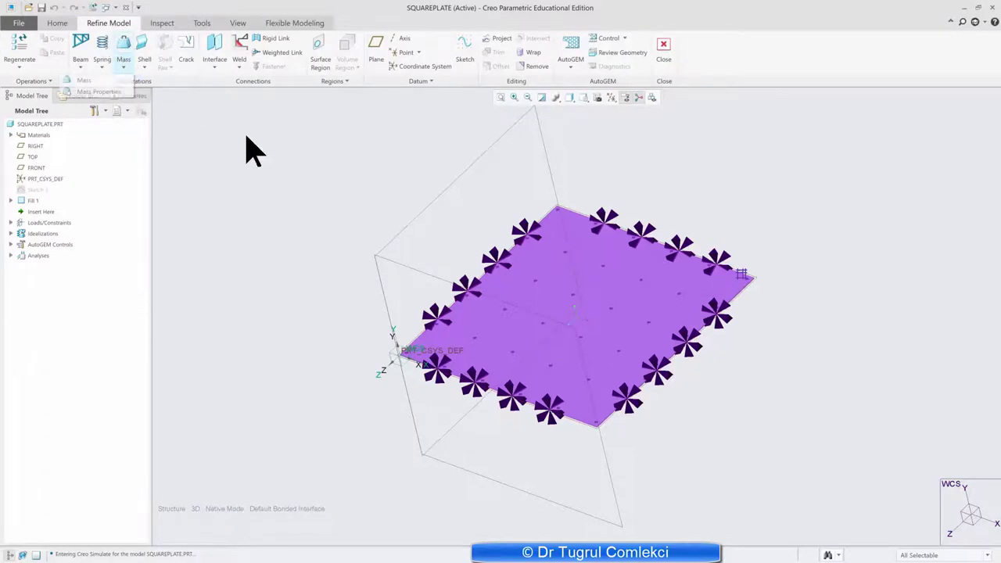
{"action": "left_click", "coordinate": [123, 66]}
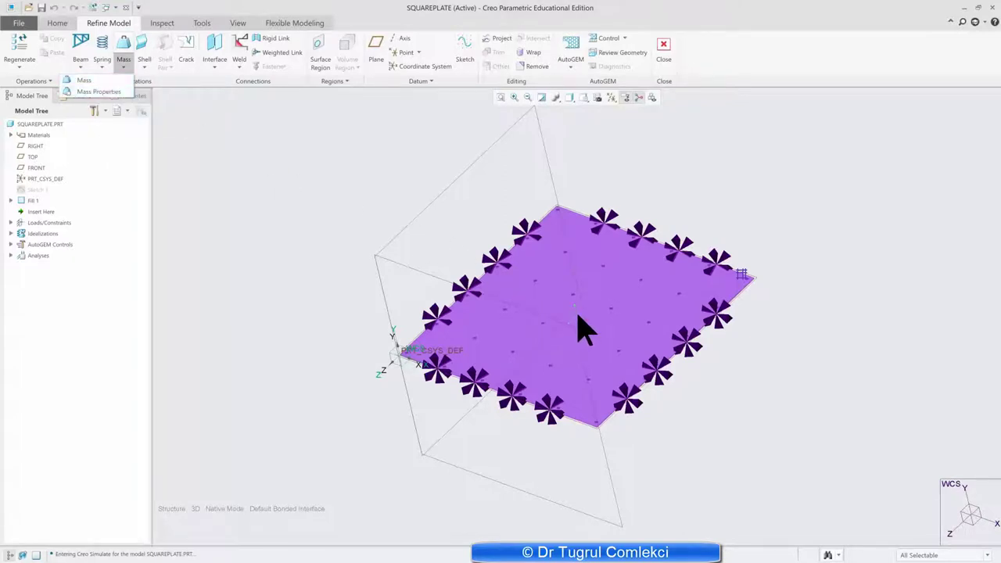
{"action": "left_click", "coordinate": [837, 123]}
{"action": "left_click", "coordinate": [418, 53]}
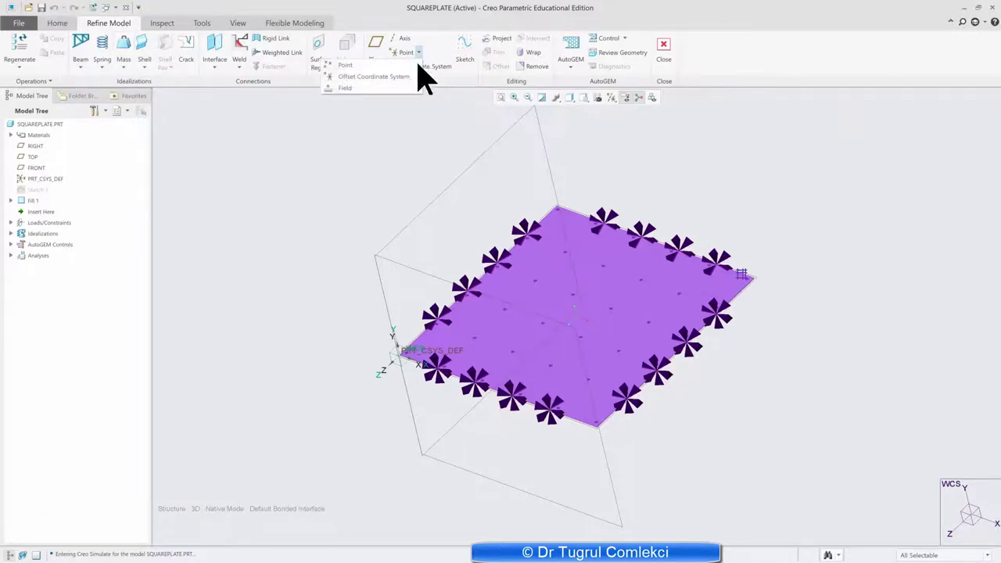
{"action": "left_click", "coordinate": [381, 78]}
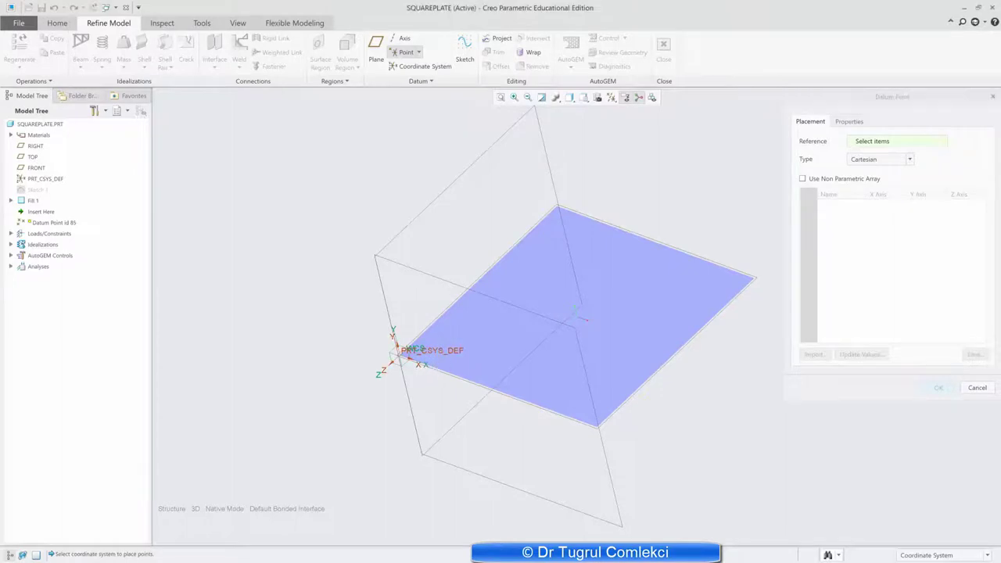
{"action": "left_click", "coordinate": [444, 352]}
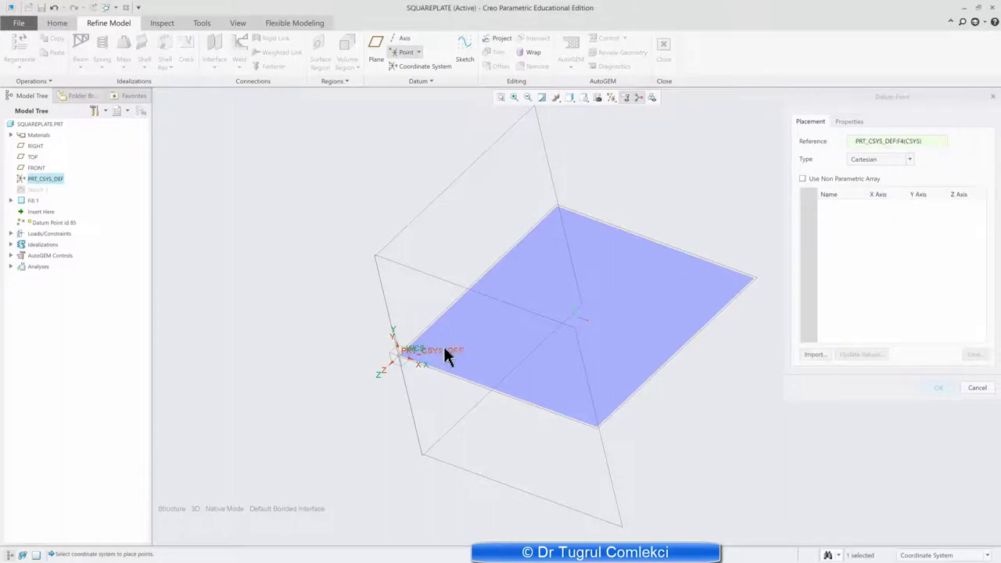
{"action": "left_click", "coordinate": [838, 219]}
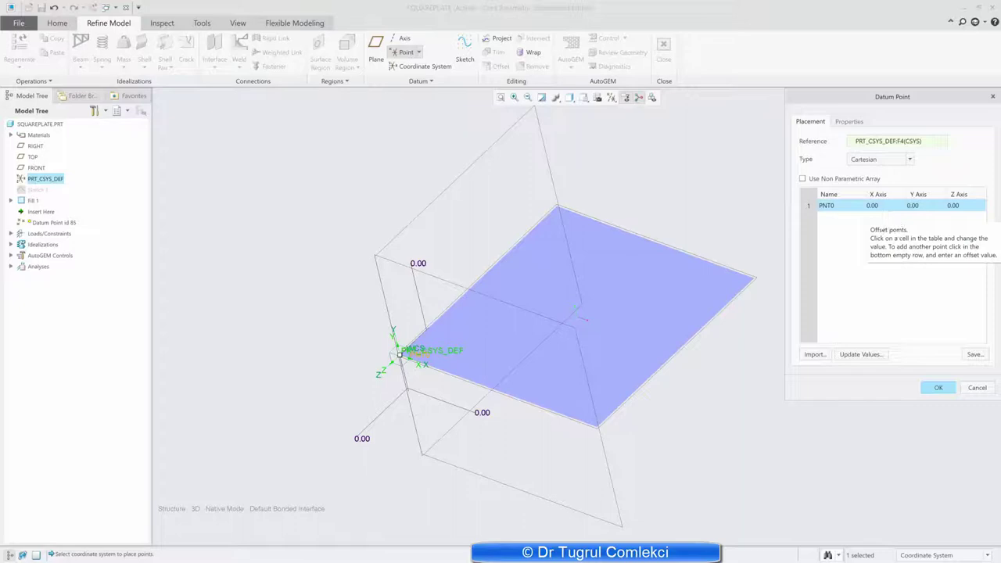
{"action": "left_click", "coordinate": [875, 205]}
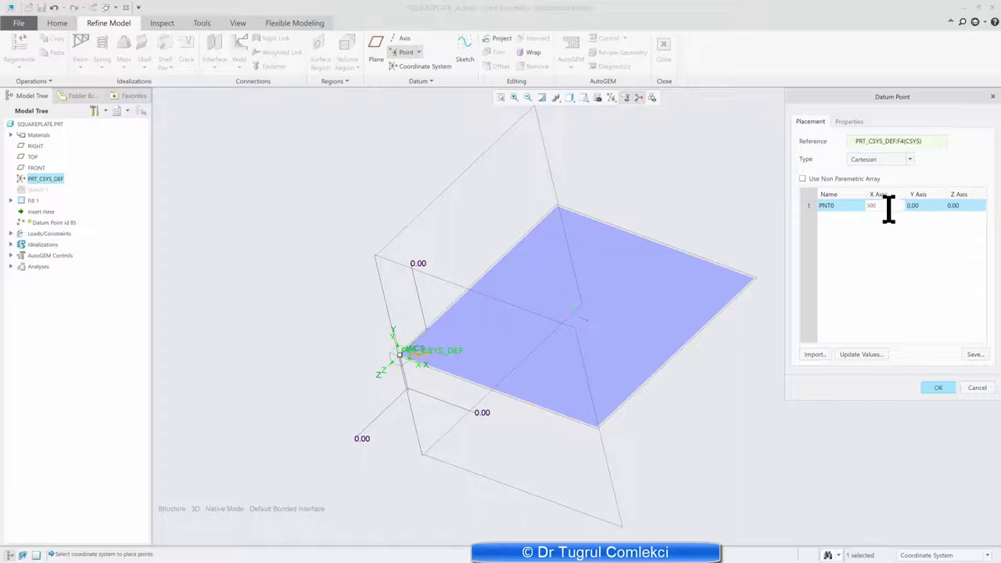
{"action": "left_click", "coordinate": [952, 205]}
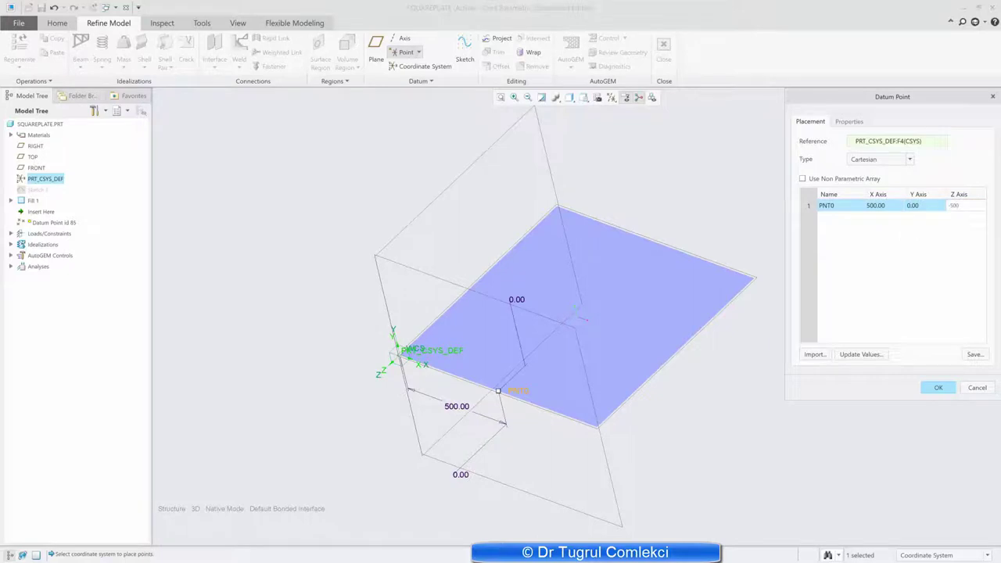
{"action": "type", "text": "-500"}
{"action": "left_click", "coordinate": [959, 262]}
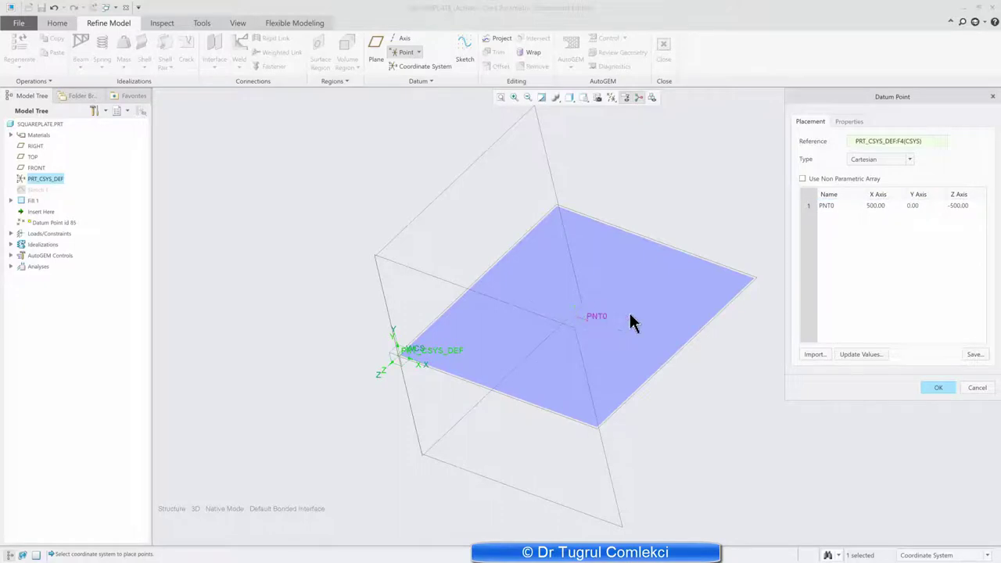
Finish PNT0 and place a Simple 20 kg point mass, Mass1, on it
{"action": "left_click", "coordinate": [938, 387]}
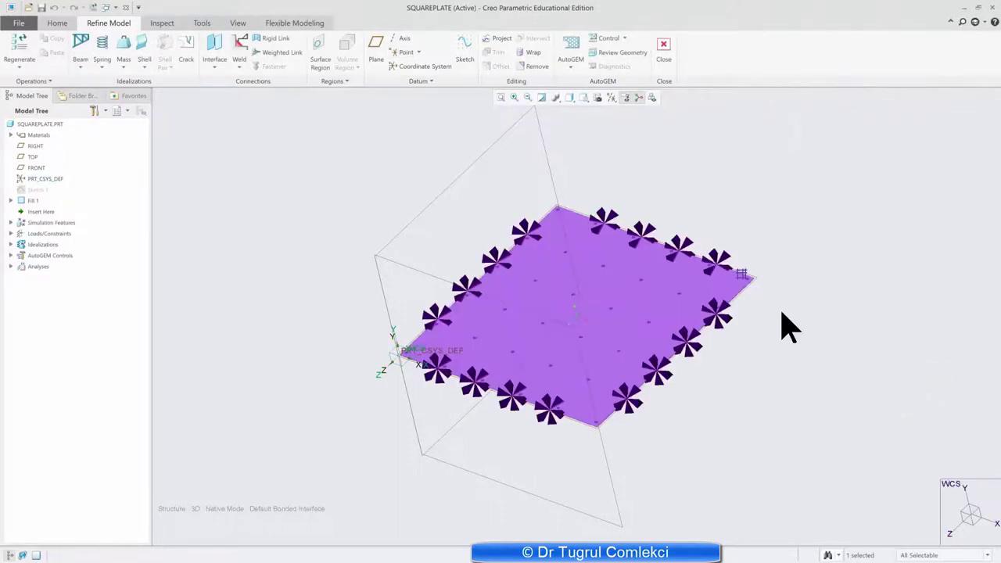
{"action": "left_click", "coordinate": [124, 67]}
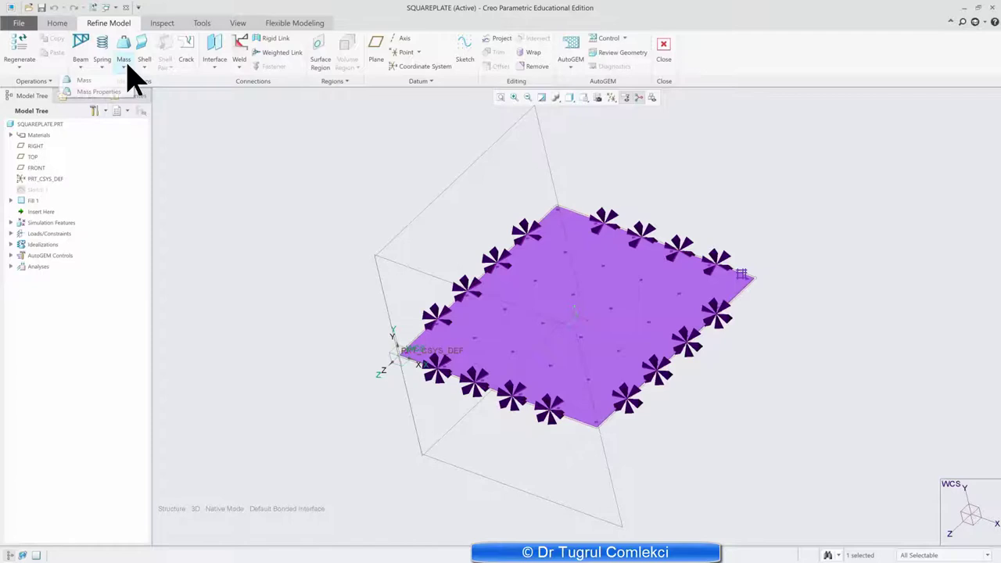
{"action": "left_click", "coordinate": [93, 82]}
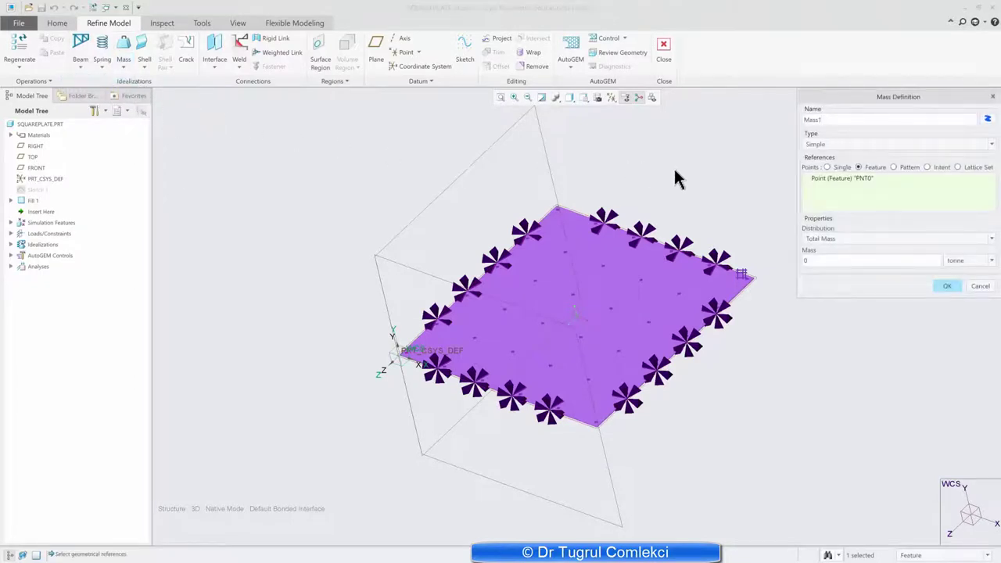
{"action": "left_click", "coordinate": [820, 145]}
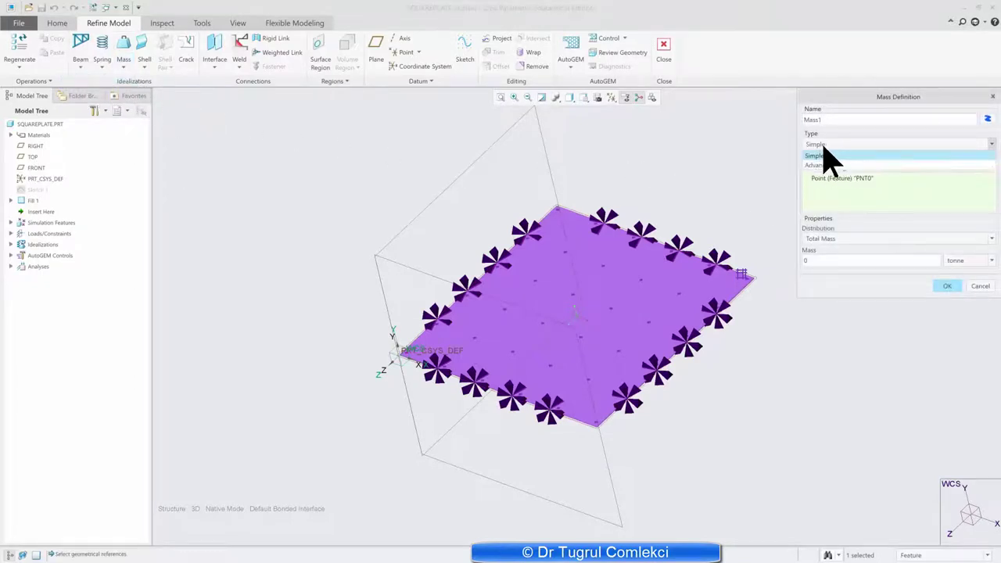
{"action": "left_click", "coordinate": [827, 156]}
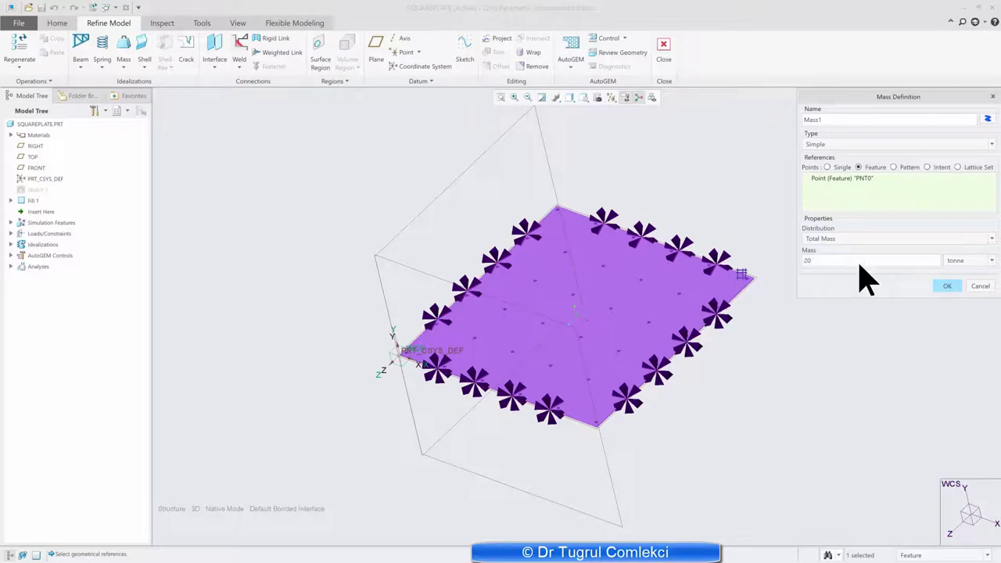
{"action": "left_click", "coordinate": [987, 260]}
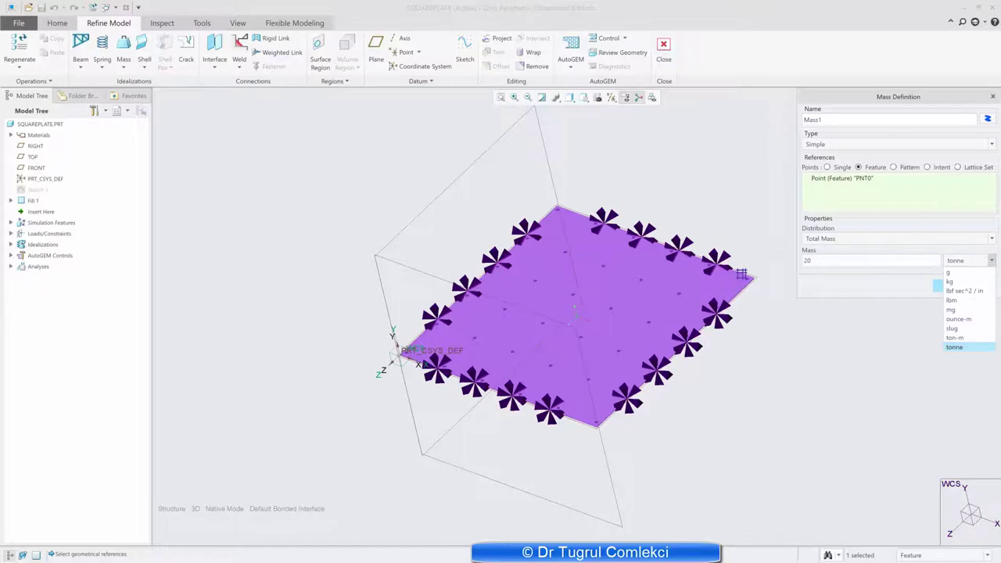
{"action": "left_click", "coordinate": [951, 282]}
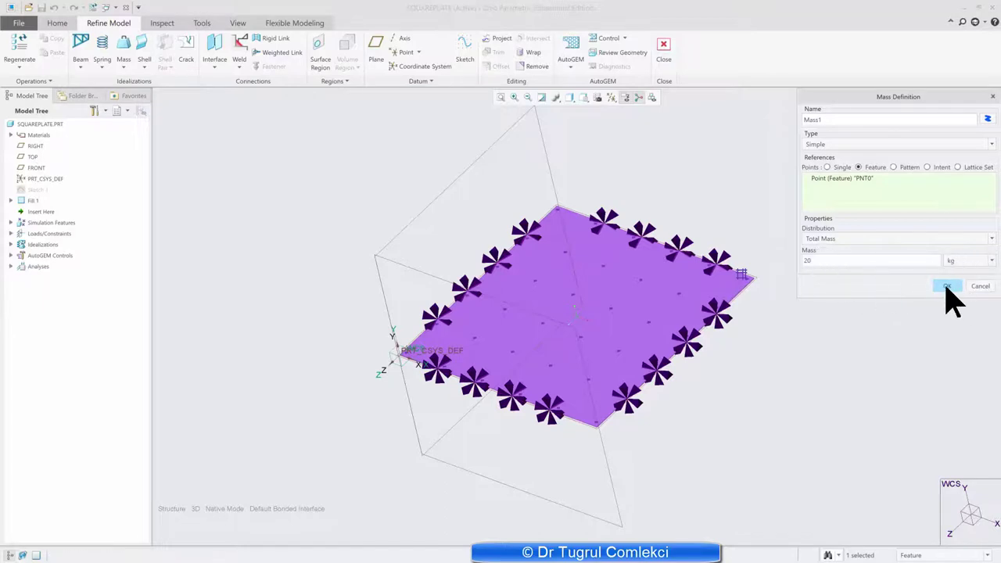
{"action": "left_click", "coordinate": [947, 287]}
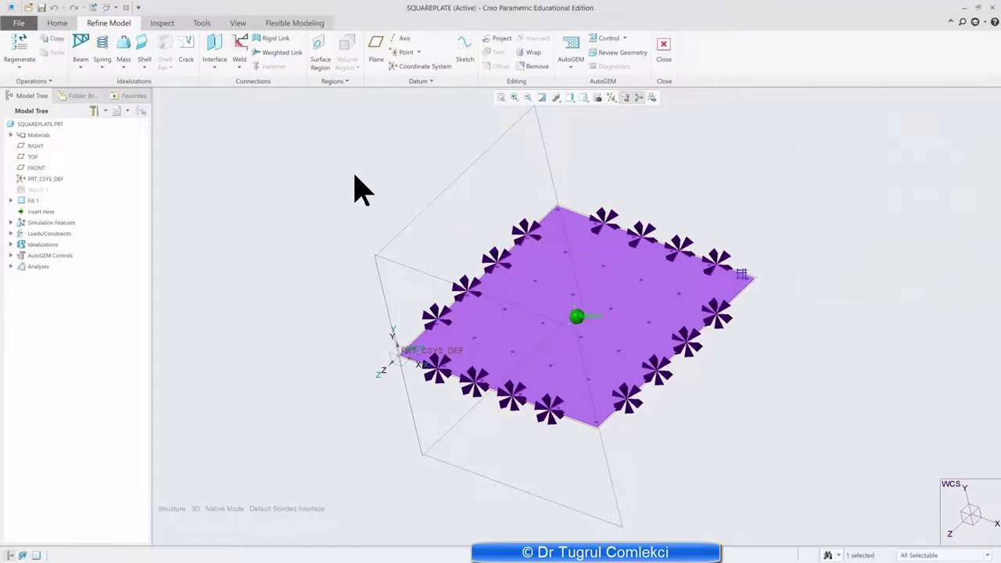
Re-run Analysis1 with old output files deleted and diagnostics on, then open its results
{"action": "left_click", "coordinate": [66, 24]}
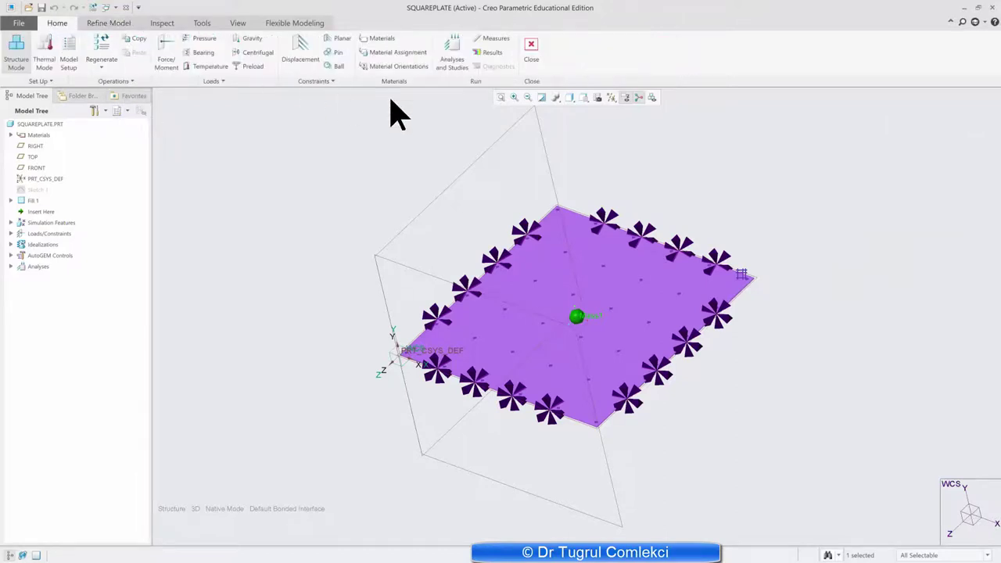
{"action": "left_click", "coordinate": [452, 59]}
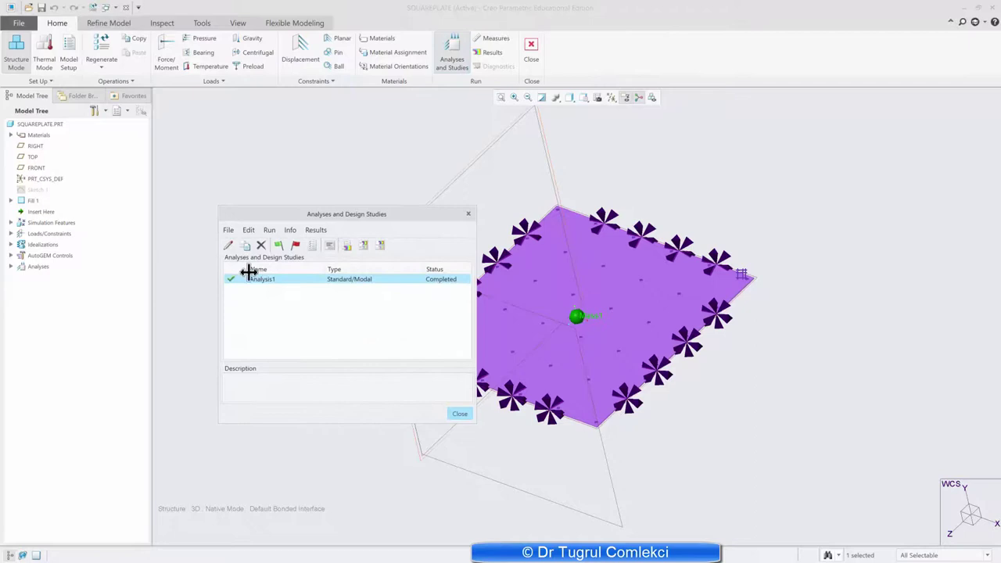
{"action": "left_click", "coordinate": [278, 246]}
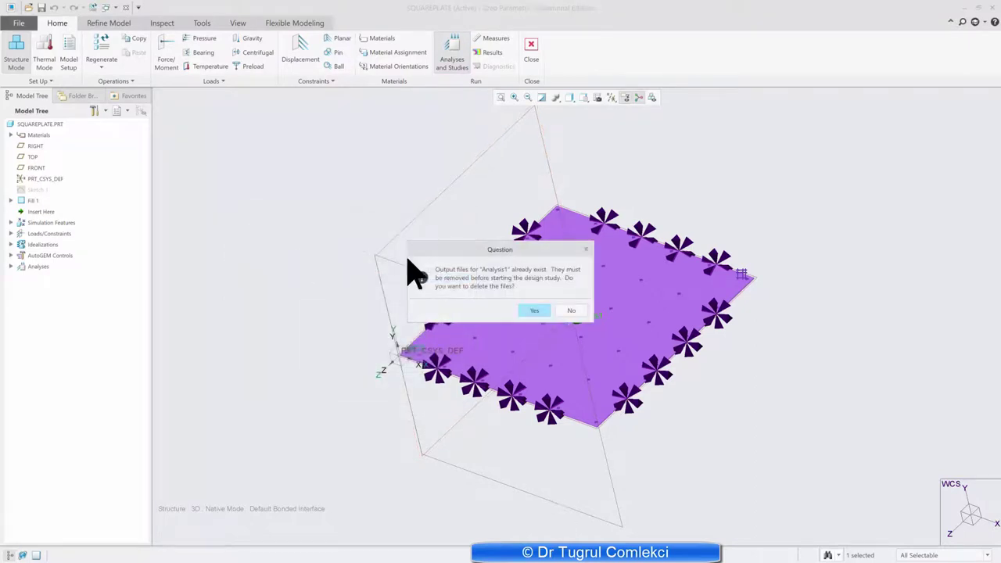
{"action": "left_click", "coordinate": [534, 310]}
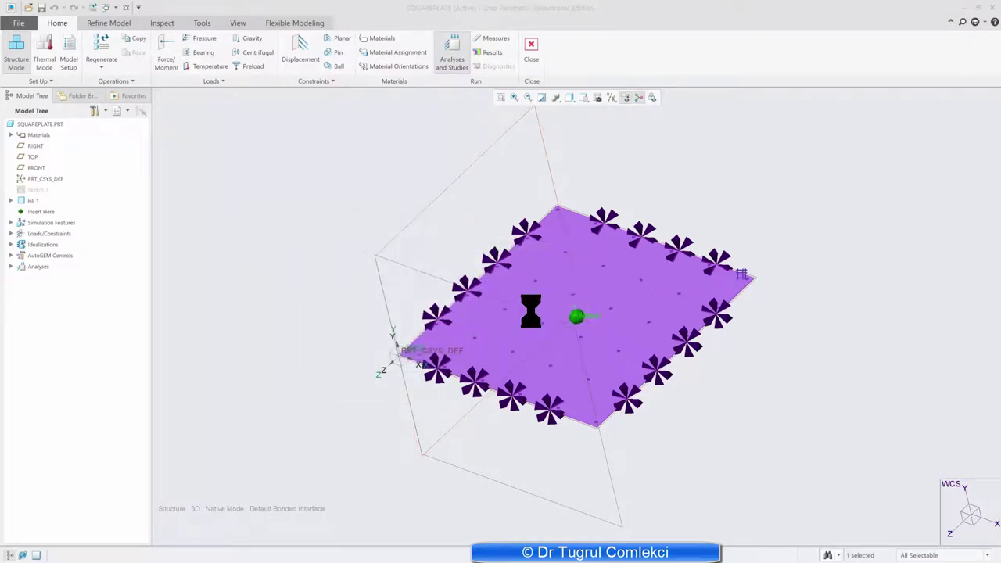
{"action": "left_click", "coordinate": [522, 306]}
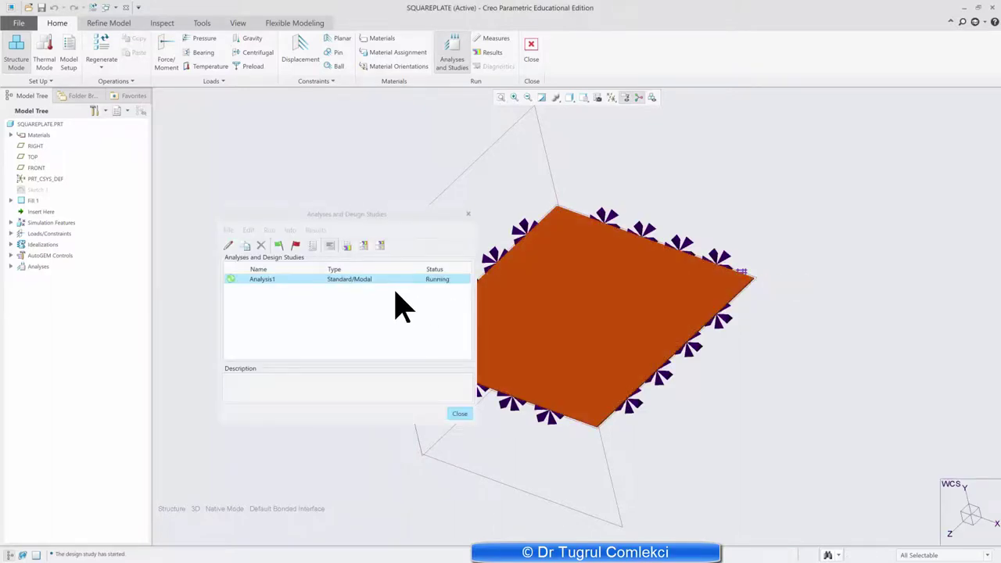
{"action": "left_click", "coordinate": [328, 248]}
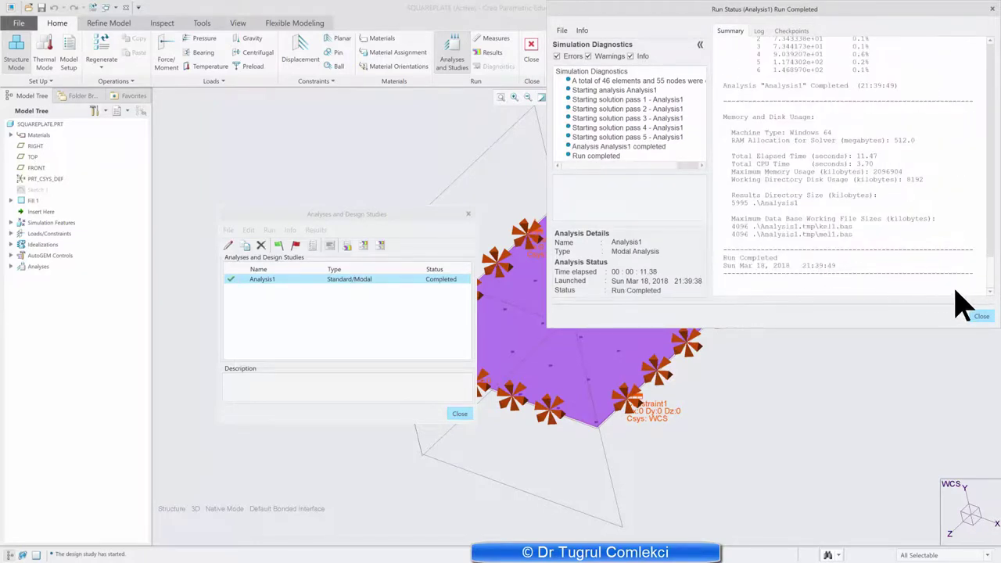
{"action": "left_click", "coordinate": [983, 316]}
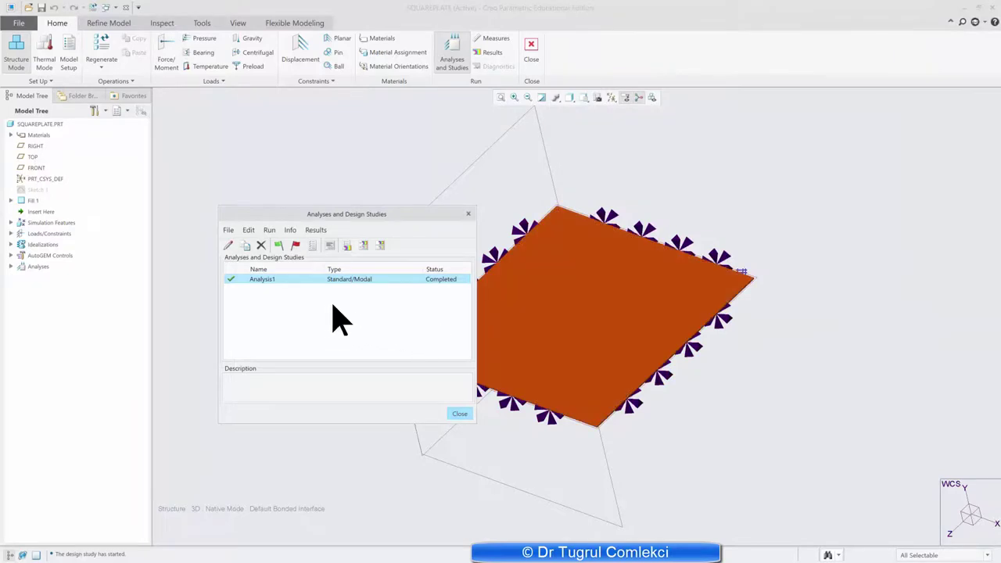
{"action": "left_click", "coordinate": [348, 245]}
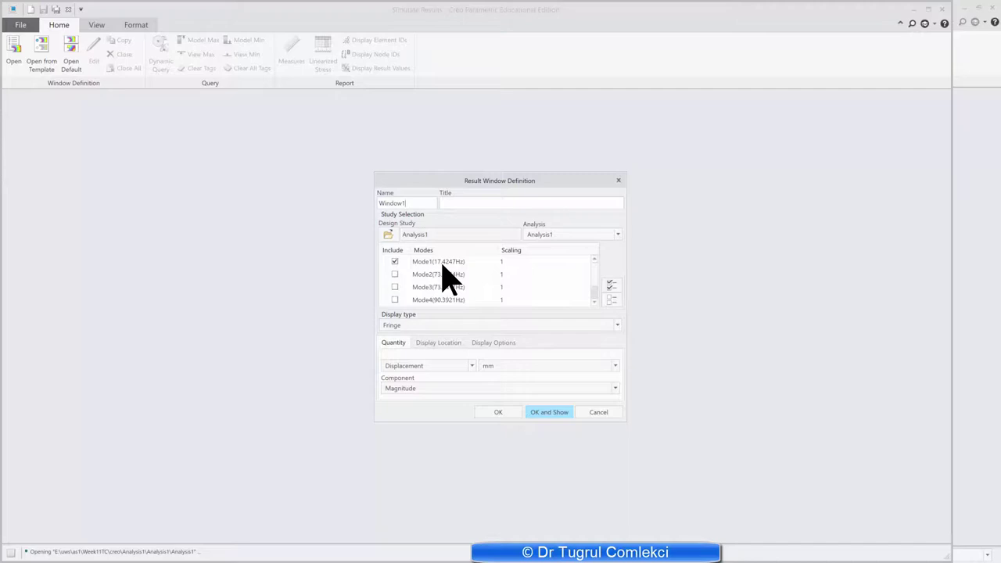
Animate Mode 1 (17.4247 Hz) with element edges and undeformed overlay, orbiting to view it
{"action": "left_click", "coordinate": [493, 343]}
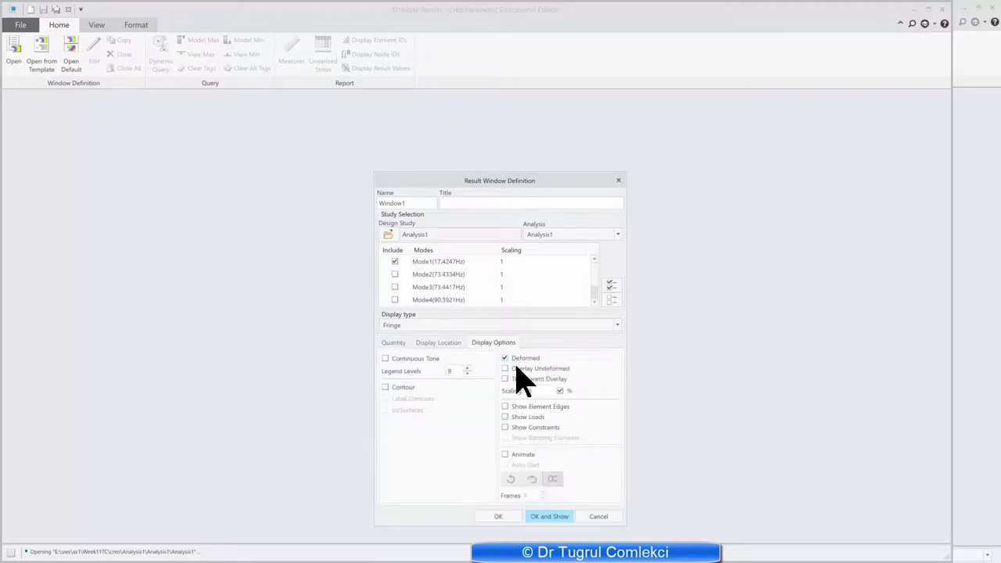
{"action": "left_click", "coordinate": [505, 406]}
{"action": "left_click", "coordinate": [505, 369]}
{"action": "left_click", "coordinate": [505, 455]}
{"action": "left_click", "coordinate": [549, 516]}
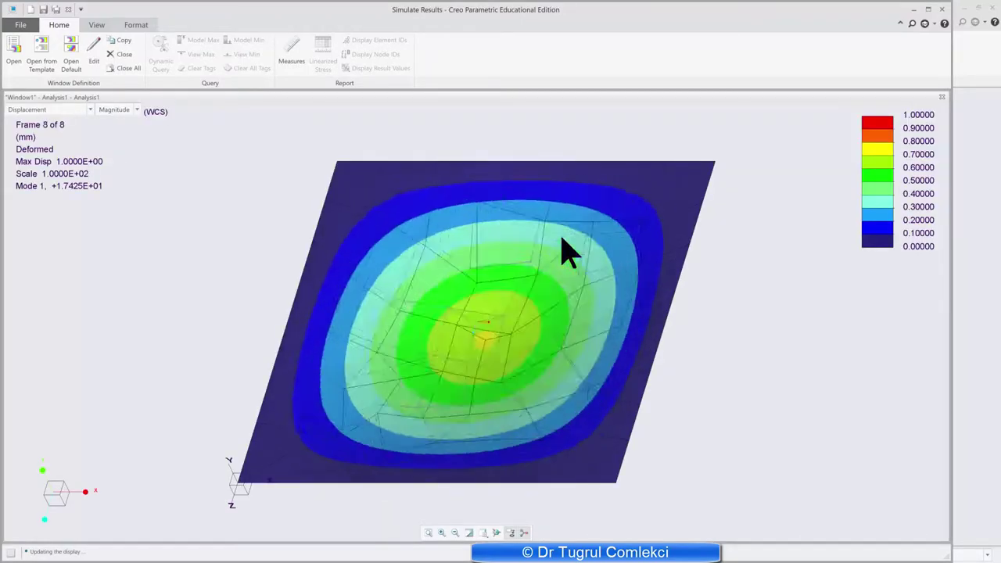
{"action": "middle_click_drag", "start_coordinate": [481, 375], "coordinate": [442, 352]}
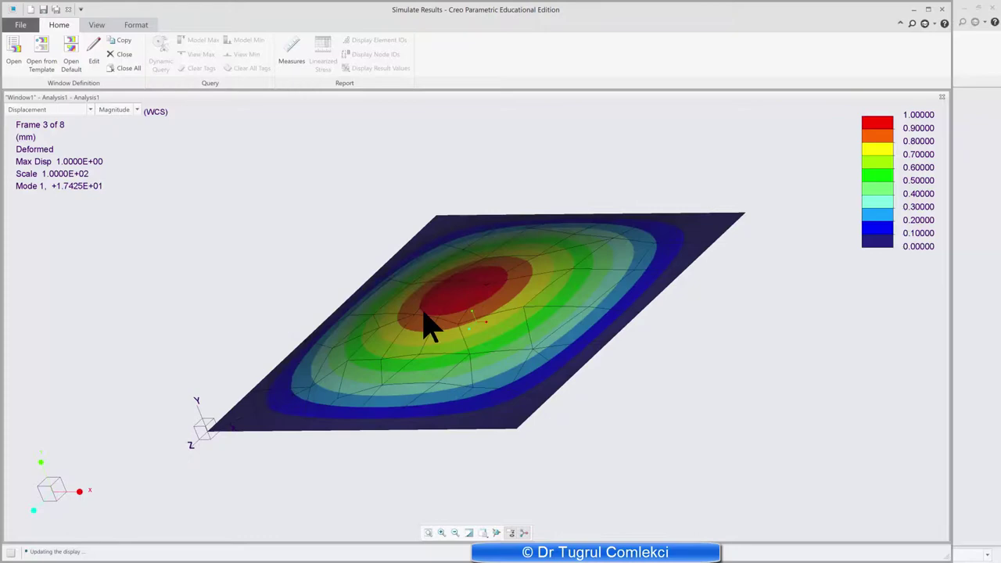
{"action": "middle_click_drag", "start_coordinate": [450, 323], "coordinate": [424, 311]}
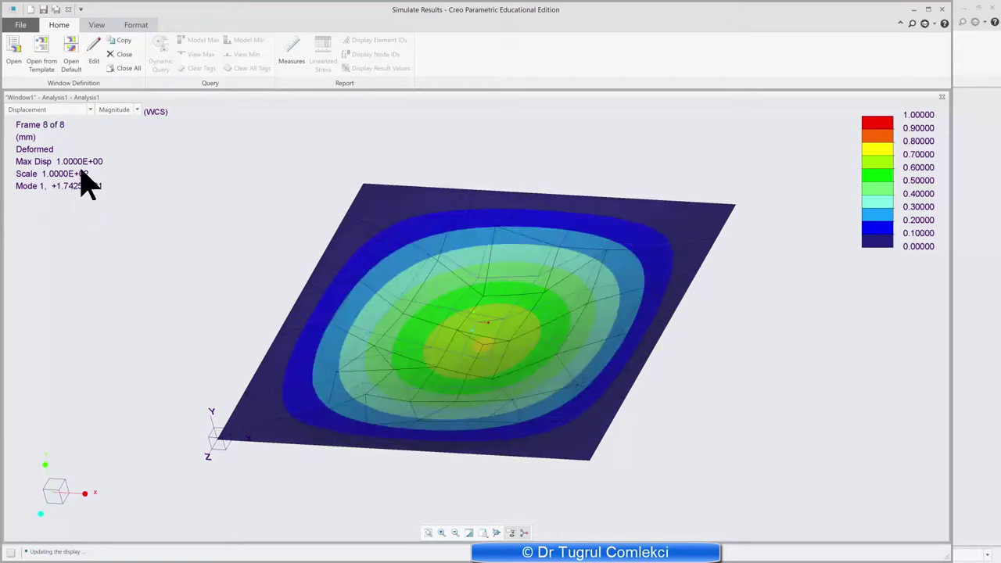
{"action": "left_click", "coordinate": [95, 56]}
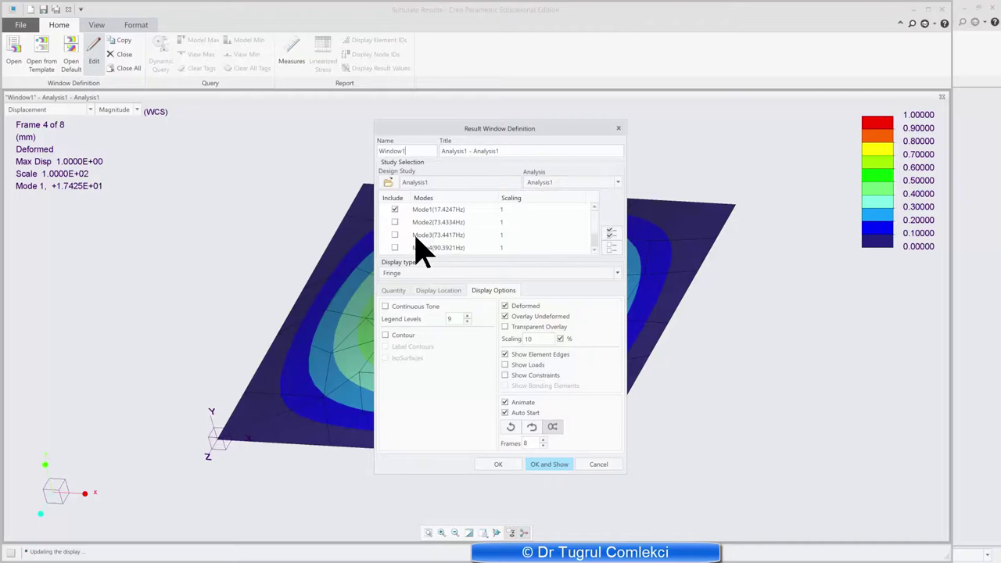
Show Mode 2 (73.4334 Hz) instead of Mode 1 and rotate the plate to view it
{"action": "left_click", "coordinate": [395, 222]}
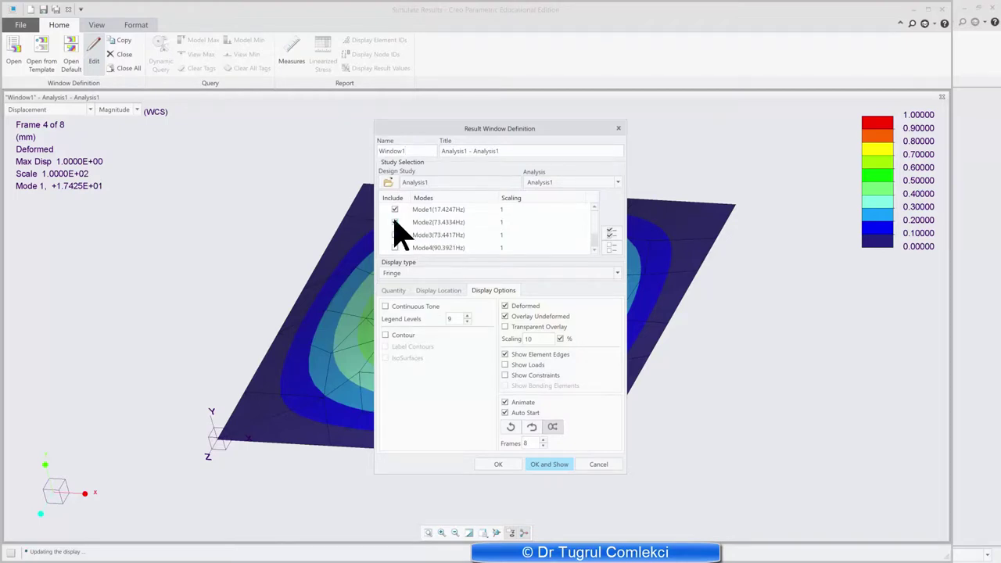
{"action": "left_click", "coordinate": [535, 463]}
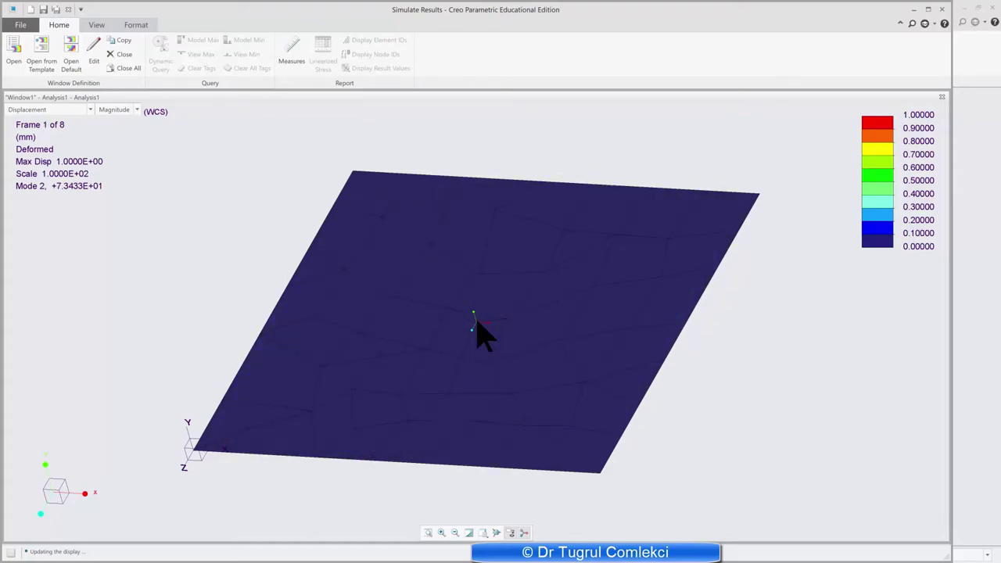
{"action": "middle_click_drag", "start_coordinate": [481, 332], "coordinate": [514, 346]}
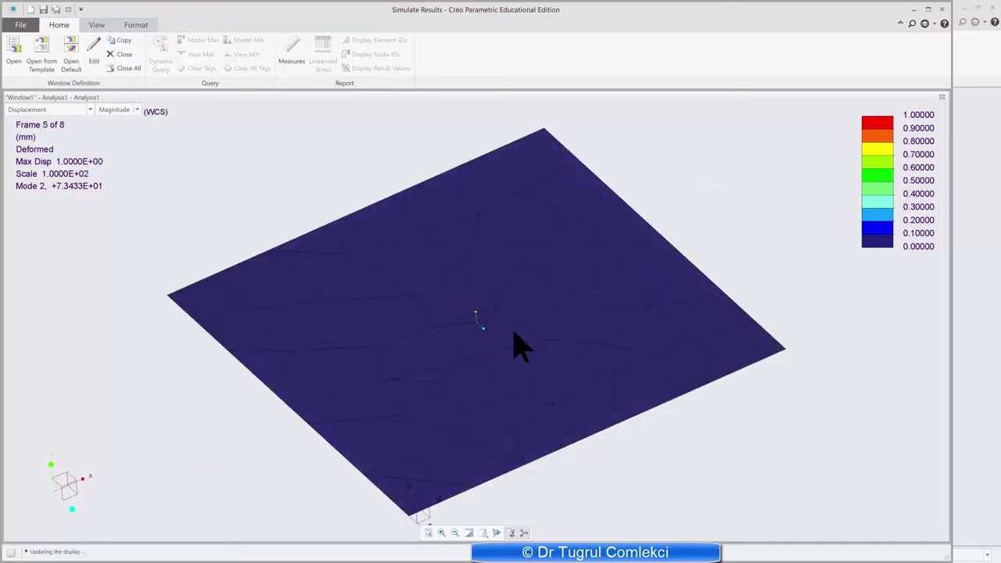